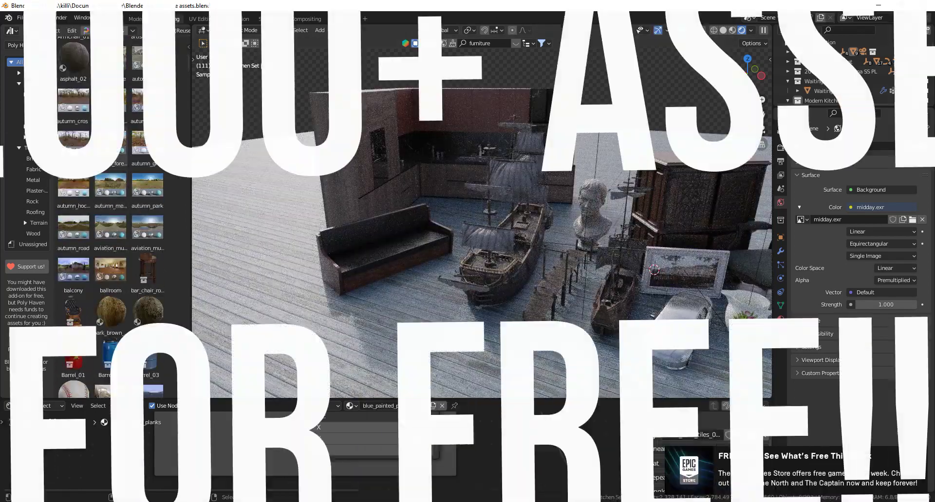
Step: Show the BlenderKit furniture results and scroll through the table and chair thumbnails
{"action": "scroll", "coordinate": [101, 141], "scroll_direction": "down", "scroll_amount": 10}
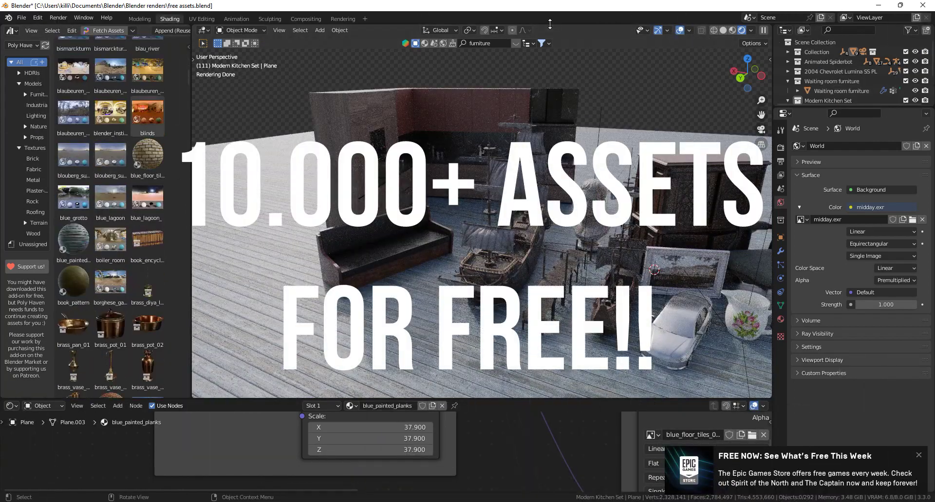
{"action": "left_click", "coordinate": [515, 43]}
{"action": "mouse_move", "coordinate": [509, 116]}
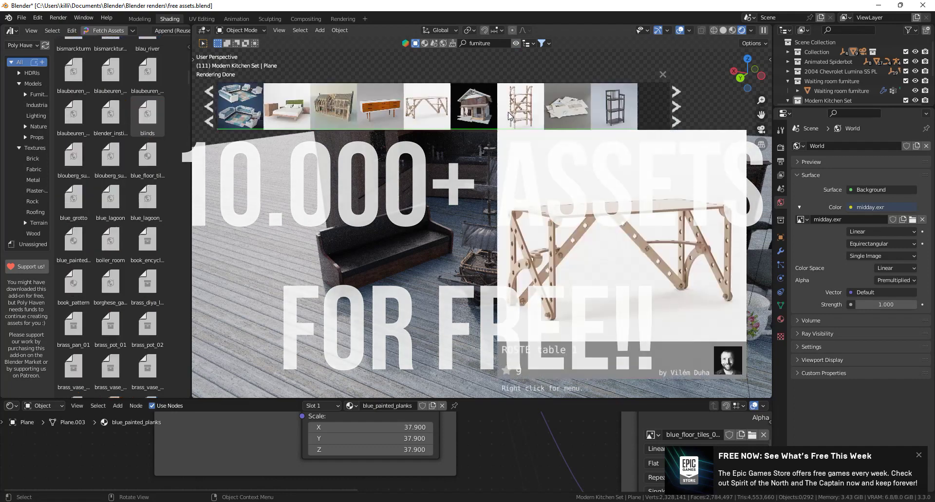
{"action": "scroll", "coordinate": [508, 116], "scroll_direction": "down", "scroll_amount": 5}
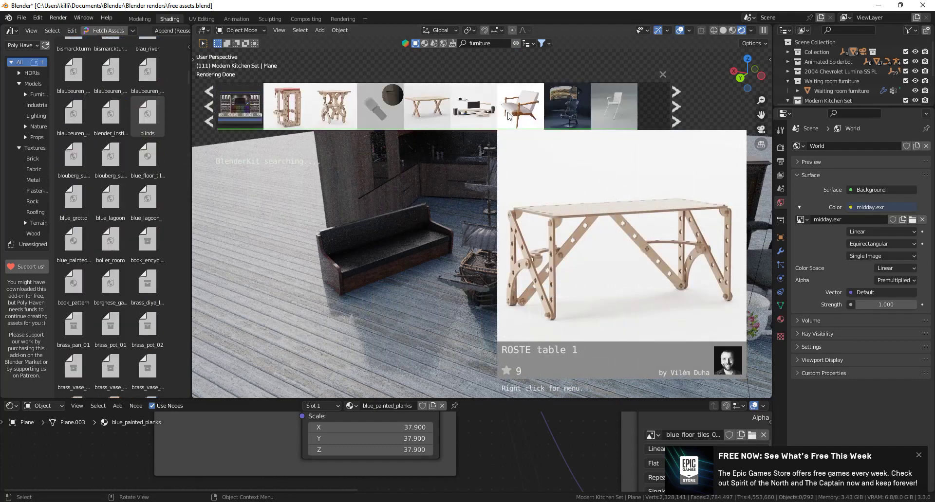
{"action": "scroll", "coordinate": [507, 116], "scroll_direction": "down", "scroll_amount": 5}
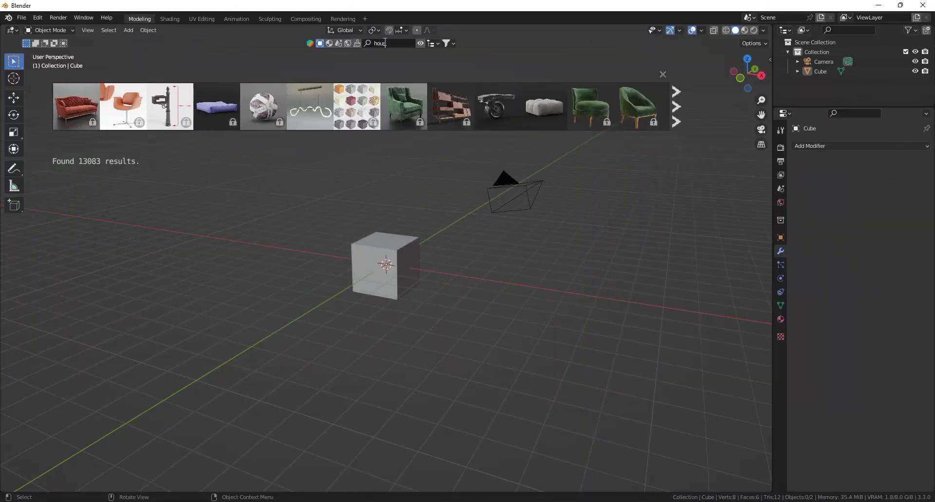
Step: Run a BlenderKit search for 'house'
{"action": "type", "text": "e"}
{"action": "key", "text": "Return"}
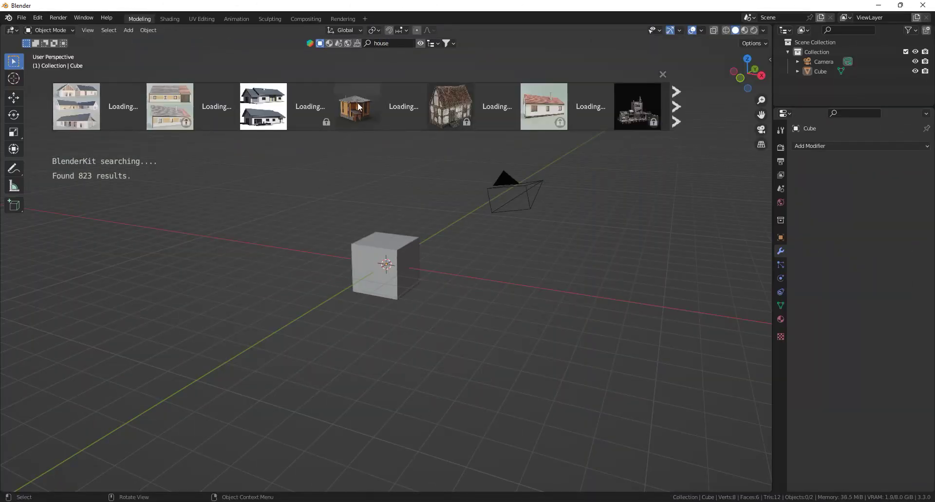
{"action": "mouse_move", "coordinate": [295, 106]}
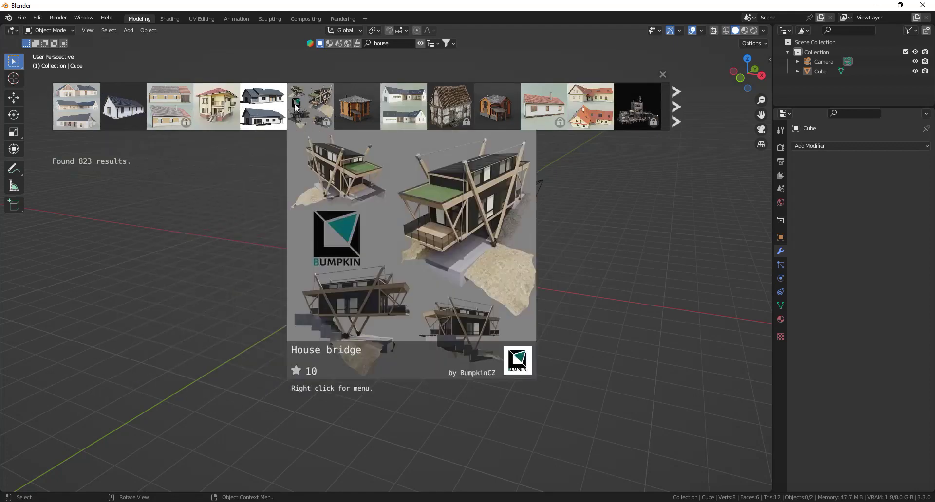
{"action": "mouse_move", "coordinate": [452, 111]}
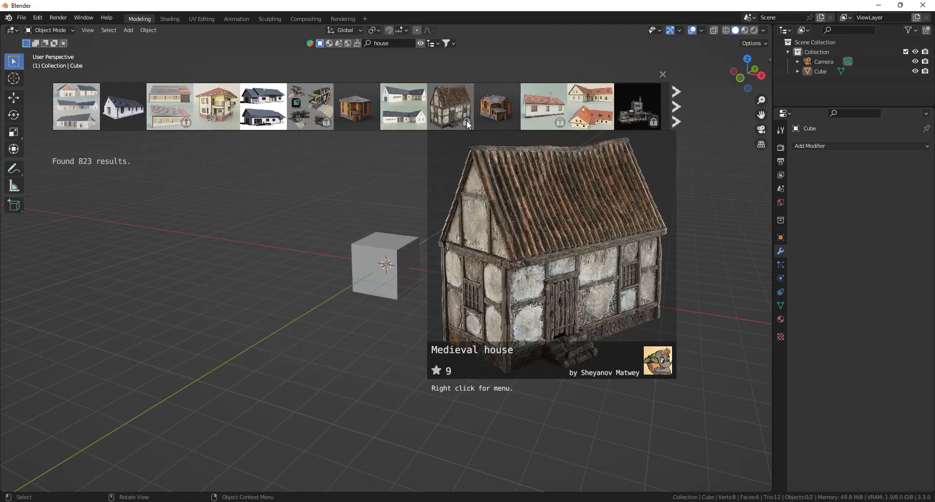
Step: Enable the Free first filter and scroll through the 823 house results
{"action": "left_click", "coordinate": [446, 44]}
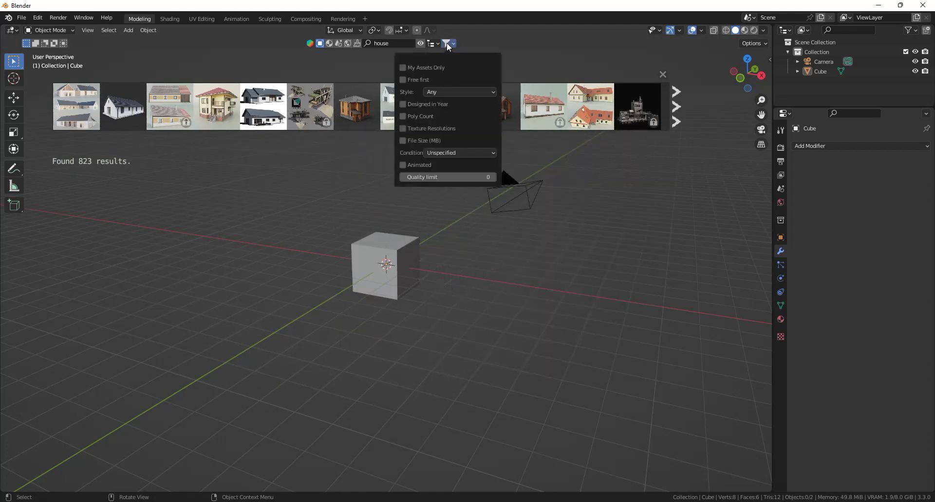
{"action": "left_click", "coordinate": [403, 80]}
{"action": "mouse_move", "coordinate": [333, 106]}
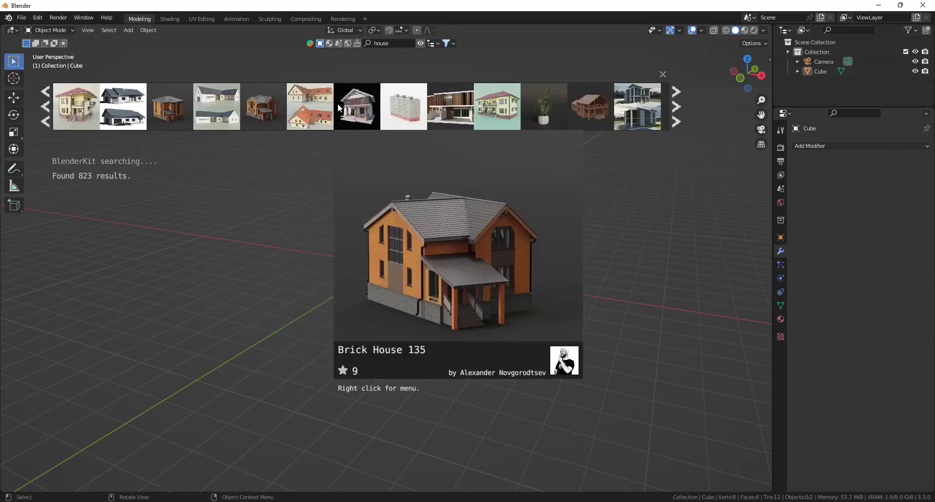
{"action": "mouse_move", "coordinate": [406, 112]}
{"action": "scroll", "coordinate": [414, 113], "scroll_direction": "down", "scroll_amount": 3}
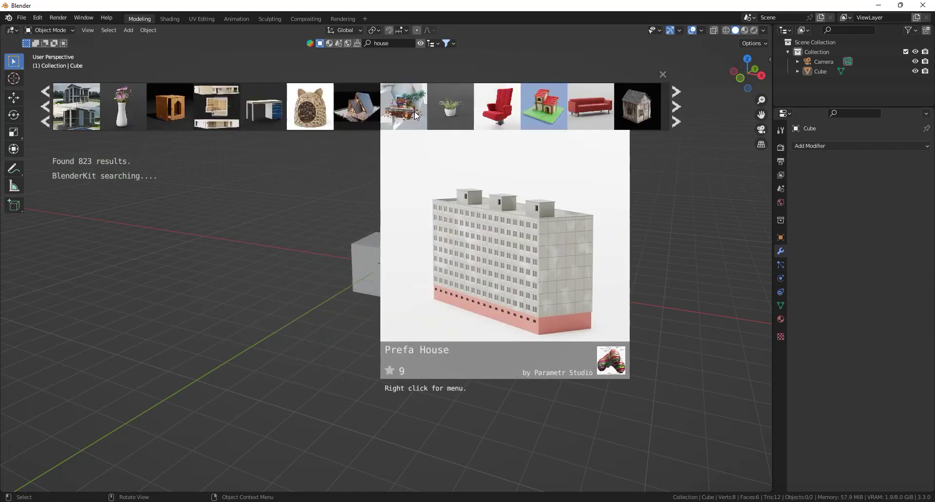
{"action": "scroll", "coordinate": [413, 113], "scroll_direction": "down", "scroll_amount": 8}
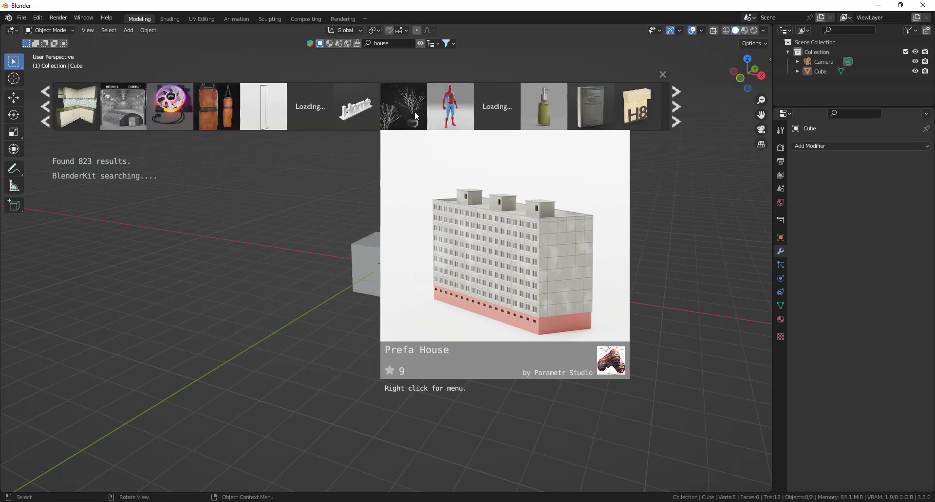
{"action": "scroll", "coordinate": [440, 102], "scroll_direction": "down", "scroll_amount": 2}
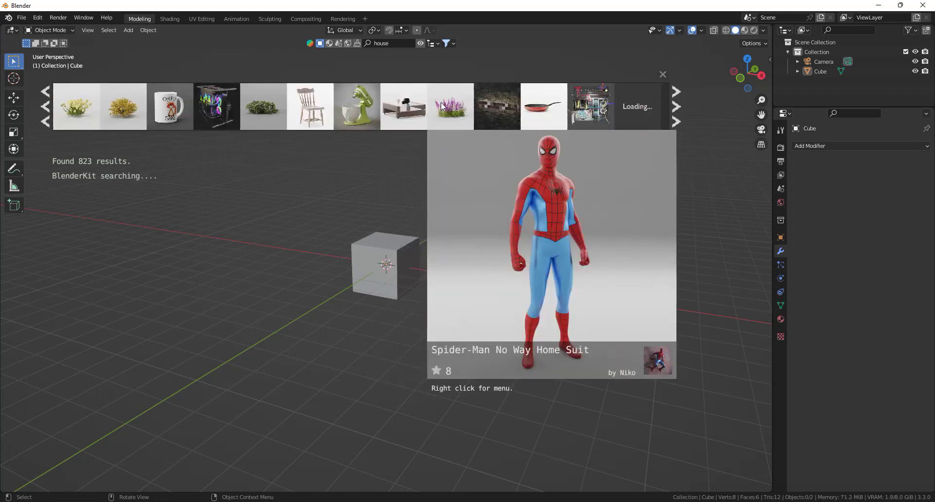
{"action": "scroll", "coordinate": [440, 103], "scroll_direction": "down", "scroll_amount": 1}
Step: Close the node editor area so the 3D viewport fills its space
{"action": "left_click", "coordinate": [169, 19]}
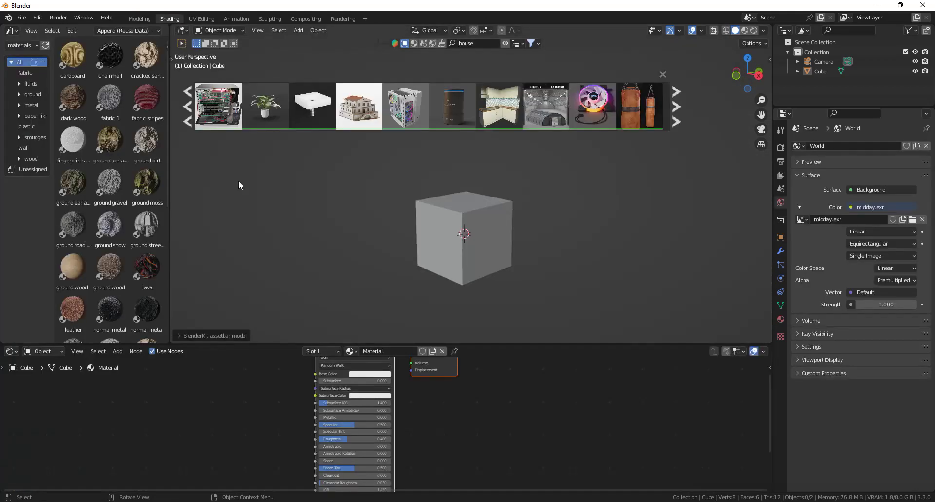
{"action": "right_click", "coordinate": [525, 354]}
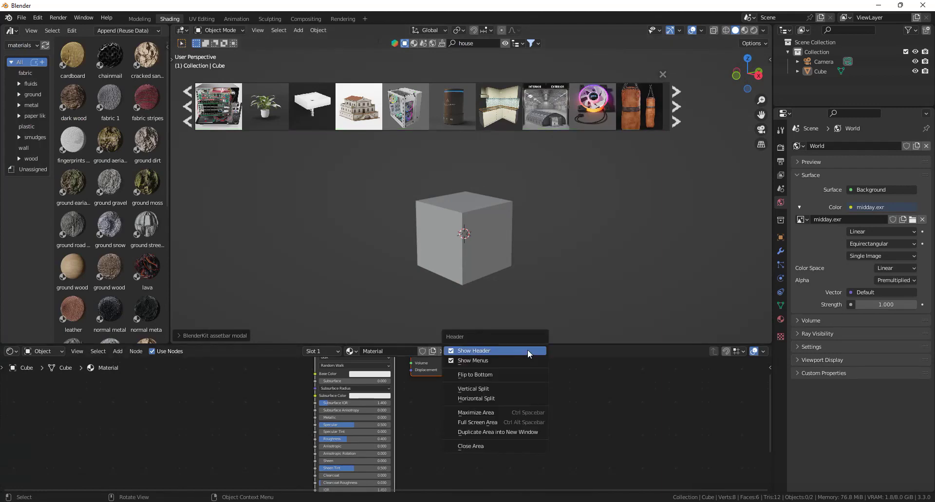
{"action": "left_click", "coordinate": [488, 447]}
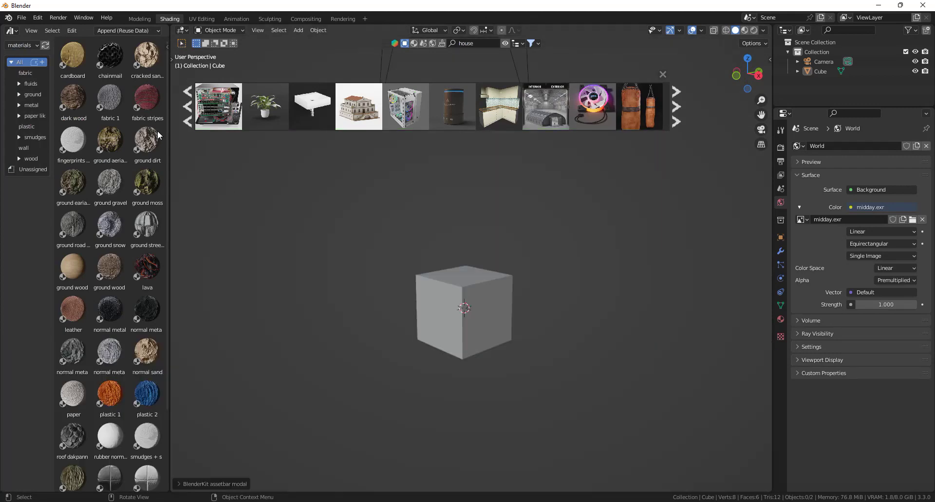
Step: Switch the asset browser to the Poly Haven library and scroll its HDRI, texture and model thumbnails
{"action": "left_click", "coordinate": [25, 45]}
{"action": "left_click", "coordinate": [32, 90]}
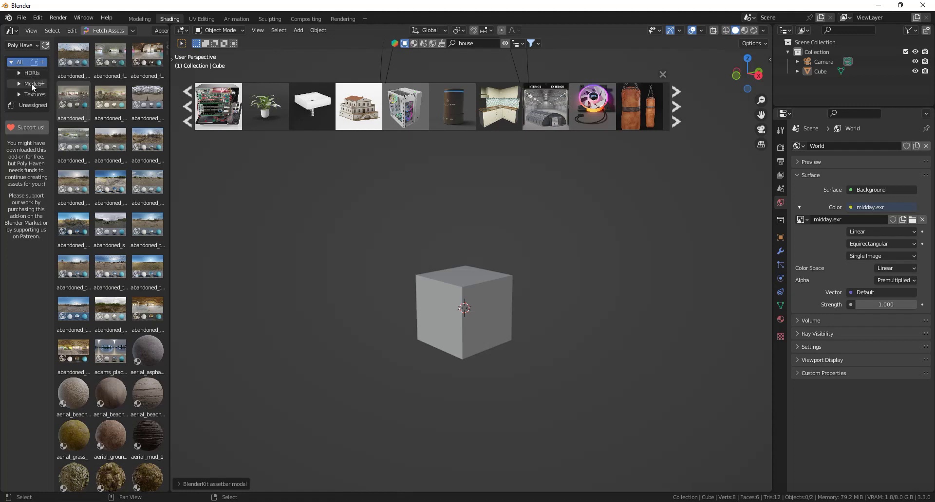
{"action": "scroll", "coordinate": [104, 276], "scroll_direction": "down", "scroll_amount": 5}
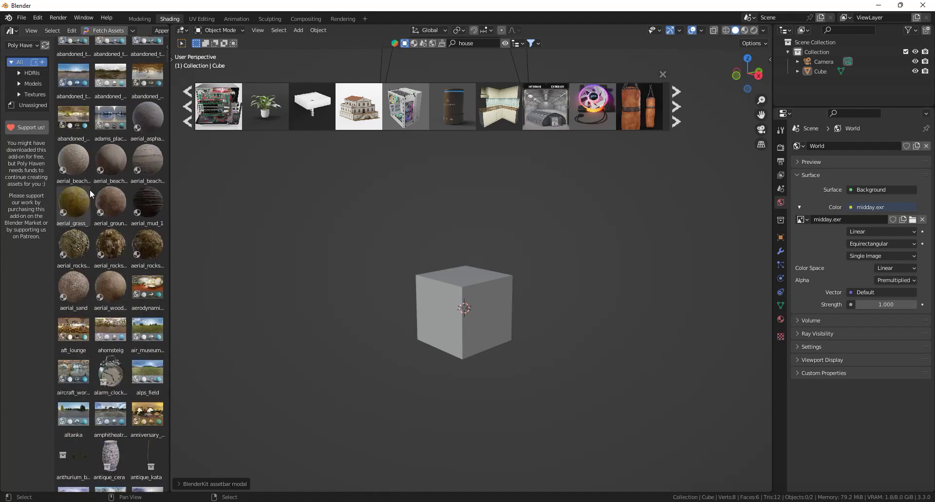
{"action": "scroll", "coordinate": [101, 216], "scroll_direction": "down", "scroll_amount": 5}
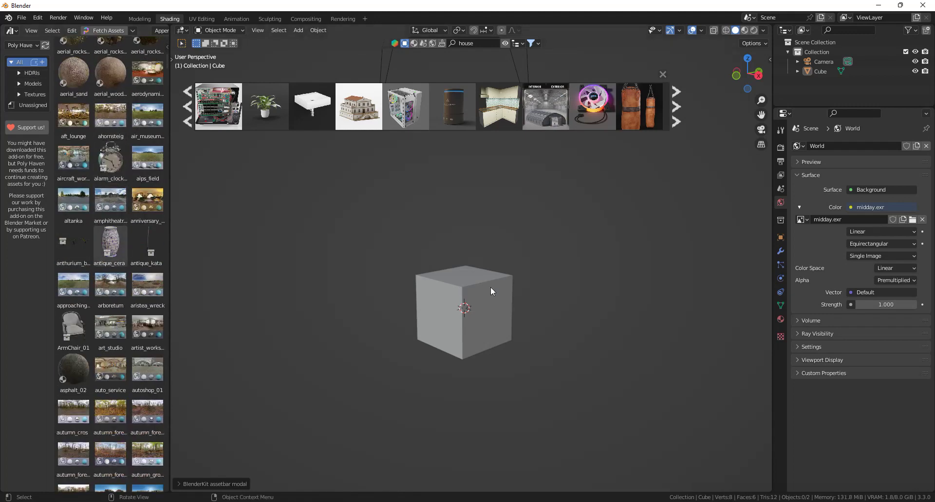
Step: Place the antique ceramic vase on the cube and scale it up
{"action": "left_click_drag", "start_coordinate": [122, 241], "coordinate": [466, 264]}
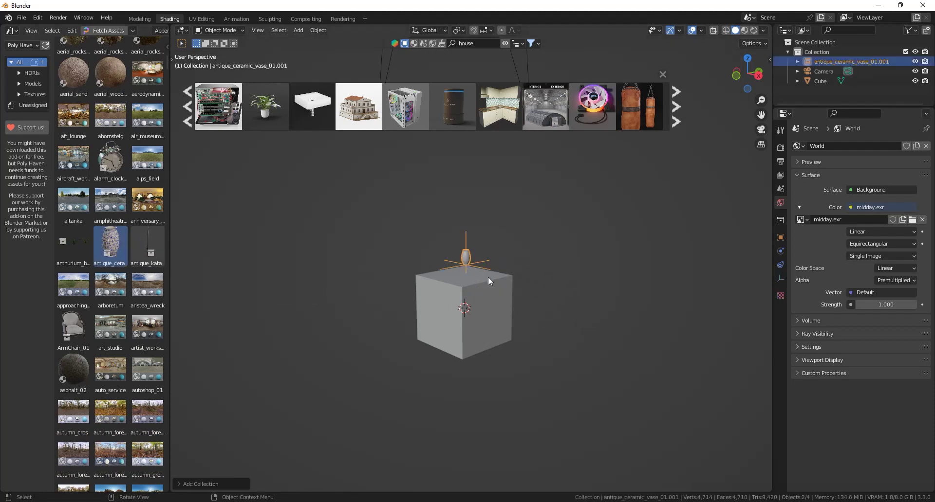
{"action": "middle_click_drag", "start_coordinate": [489, 280], "coordinate": [596, 299]}
{"action": "scroll", "coordinate": [590, 296], "scroll_direction": "up", "scroll_amount": 7}
{"action": "scroll", "coordinate": [591, 296], "scroll_direction": "down", "scroll_amount": 2}
{"action": "key", "text": "s"}
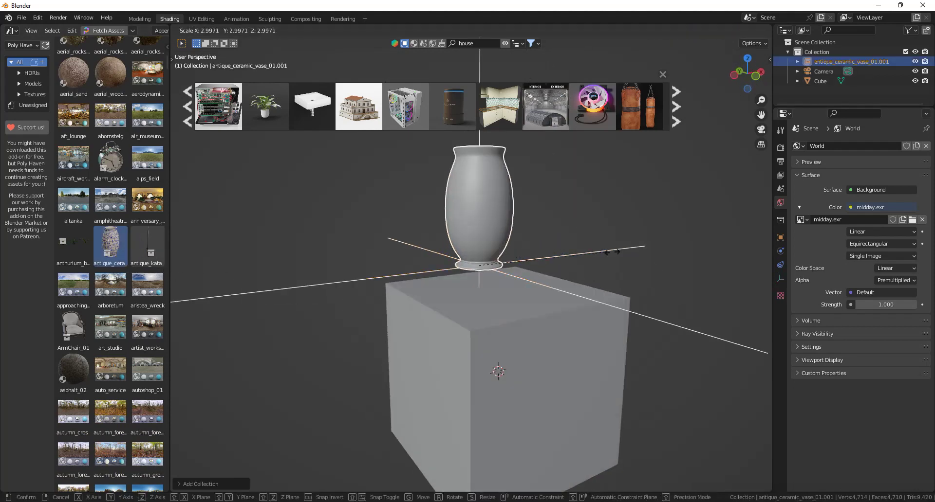
{"action": "left_click", "coordinate": [611, 252]}
Step: Switch to rendered shading and drop the Smart Home asset onto the cube
{"action": "key", "text": "z"}
{"action": "left_click", "coordinate": [554, 208]}
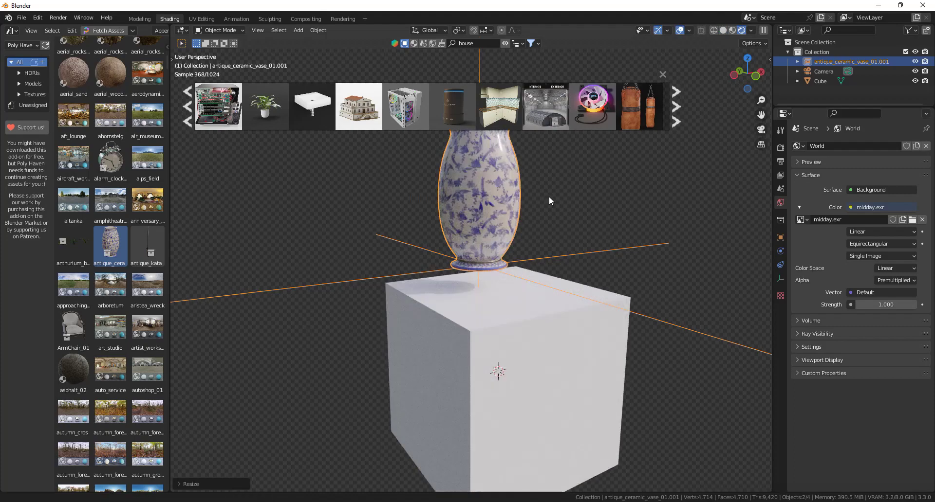
{"action": "middle_click_drag", "start_coordinate": [549, 200], "coordinate": [463, 121]}
{"action": "left_click_drag", "start_coordinate": [463, 119], "coordinate": [513, 341]}
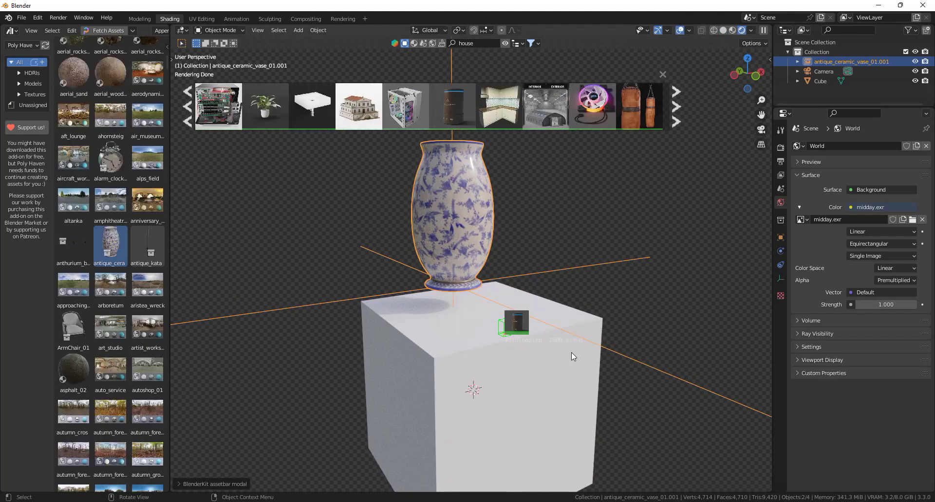
Step: Select the small Smart Home.001 speaker and enlarge it in front of the vase
{"action": "key", "text": "s"}
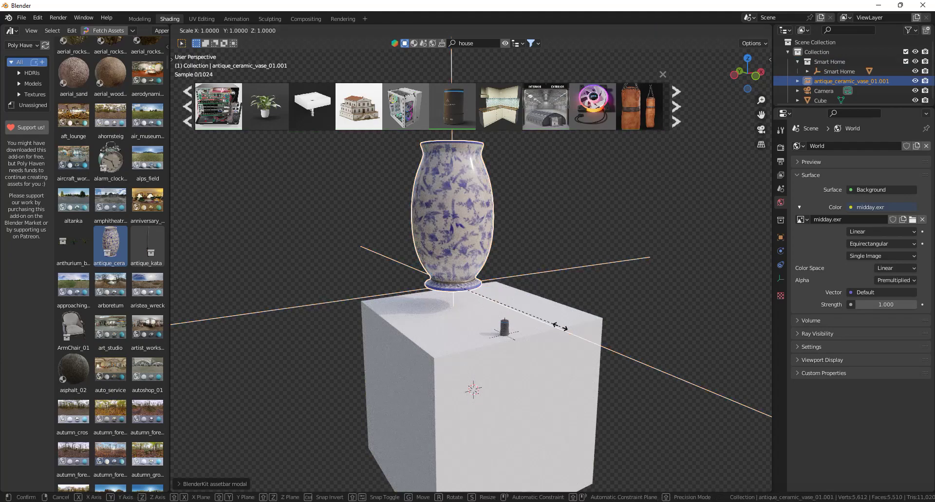
{"action": "key", "text": "Escape"}
{"action": "left_click", "coordinate": [505, 326]}
{"action": "key", "text": "s"}
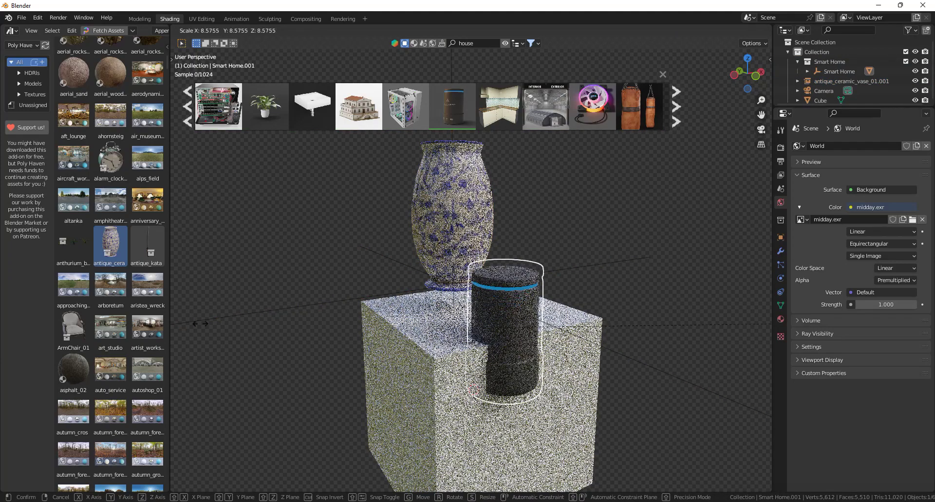
{"action": "left_click", "coordinate": [199, 324]}
Step: Frame the speaker in Edit Mode, return to Object Mode, and switch BlenderKit to materials
{"action": "key", "text": "Tab"}
{"action": "key", "text": "KP_Decimal"}
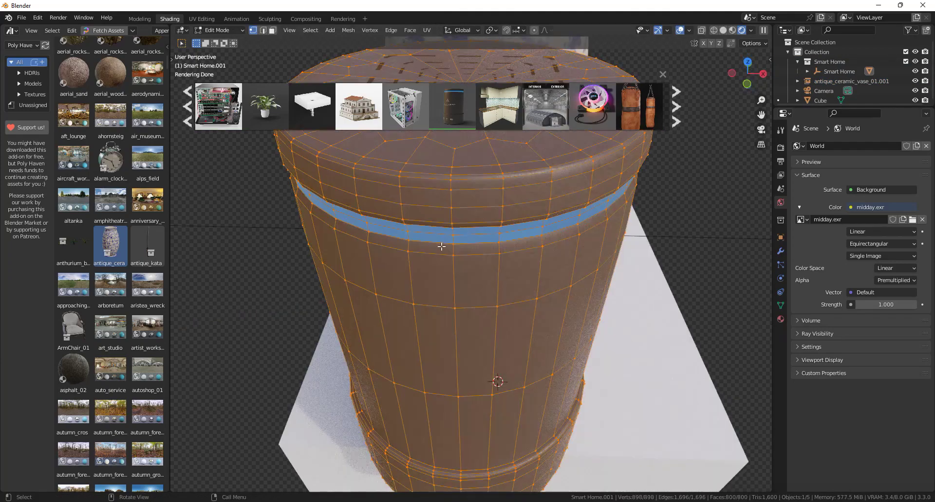
{"action": "key", "text": "Tab"}
{"action": "scroll", "coordinate": [441, 246], "scroll_direction": "down", "scroll_amount": 4}
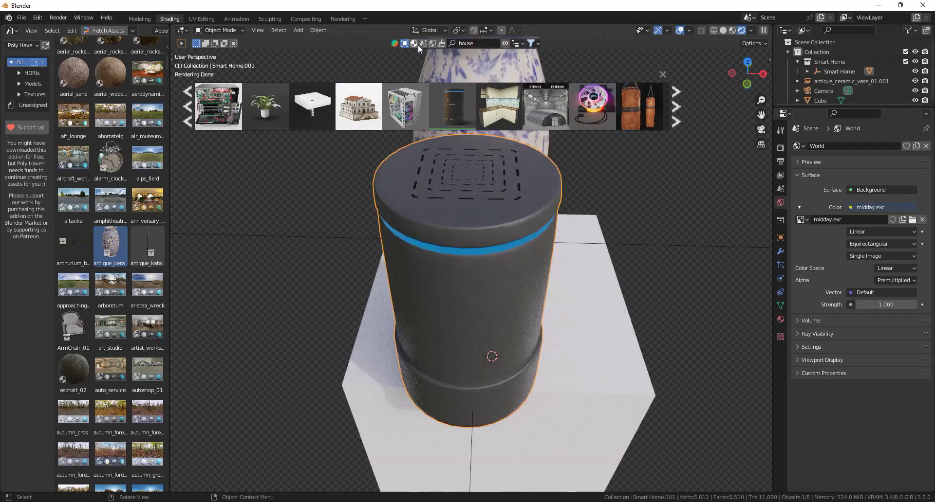
{"action": "left_click", "coordinate": [418, 45]}
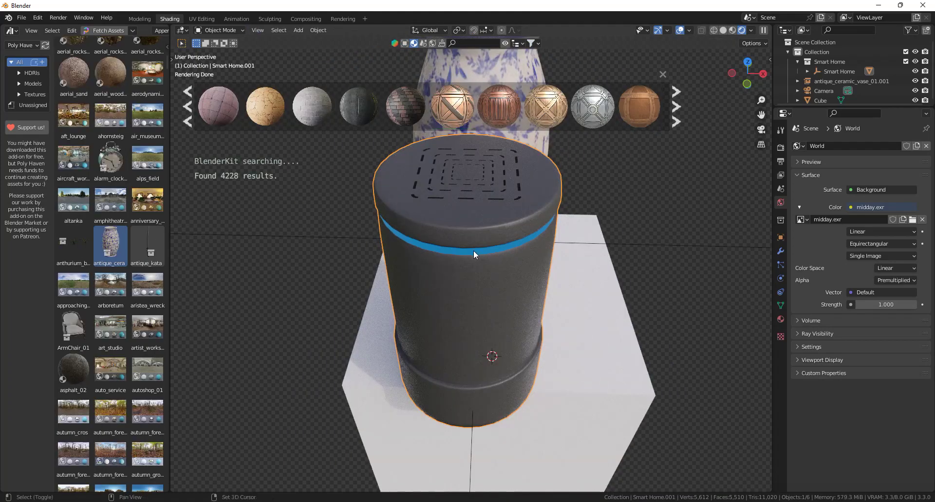
Step: Browse BlenderKit materials, then scenes (135), HDRIs (625) and brushes (171 results)
{"action": "scroll", "coordinate": [378, 118], "scroll_direction": "down", "scroll_amount": 3}
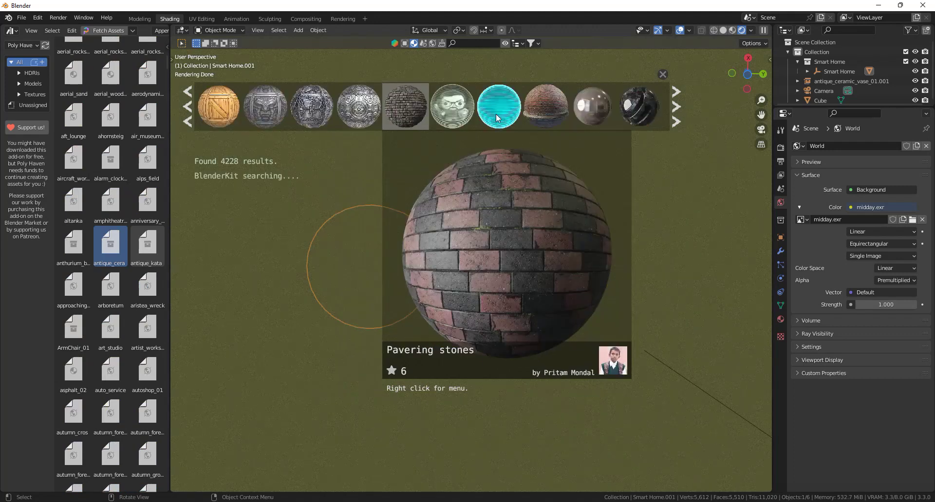
{"action": "left_click", "coordinate": [431, 43]}
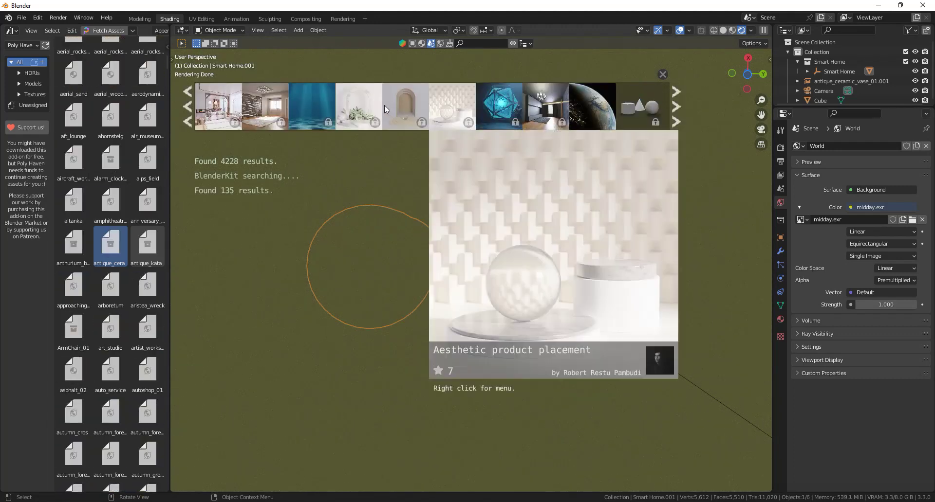
{"action": "scroll", "coordinate": [385, 109], "scroll_direction": "down", "scroll_amount": 2}
{"action": "scroll", "coordinate": [440, 91], "scroll_direction": "down", "scroll_amount": 2}
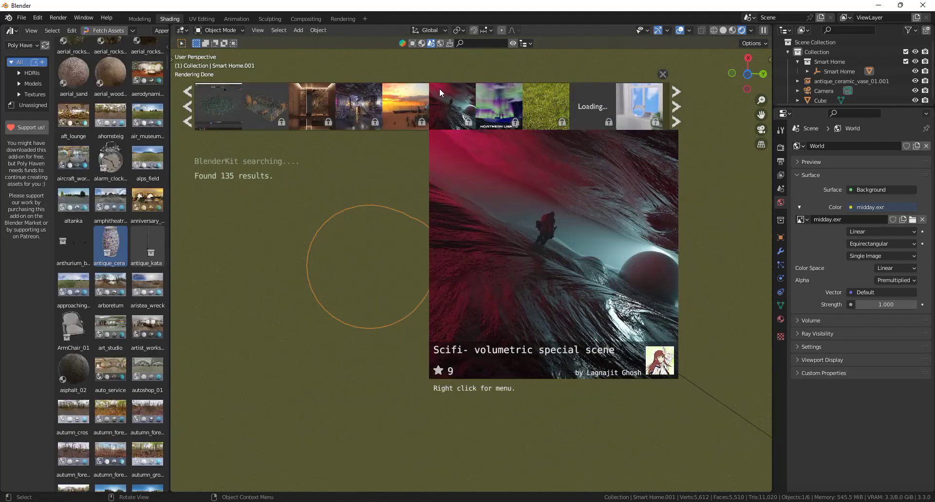
{"action": "left_click", "coordinate": [440, 43]}
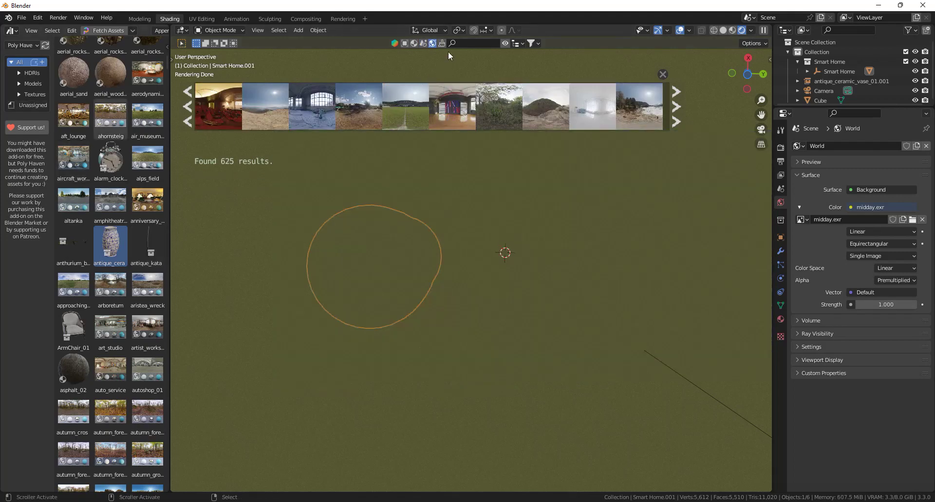
{"action": "left_click", "coordinate": [442, 42]}
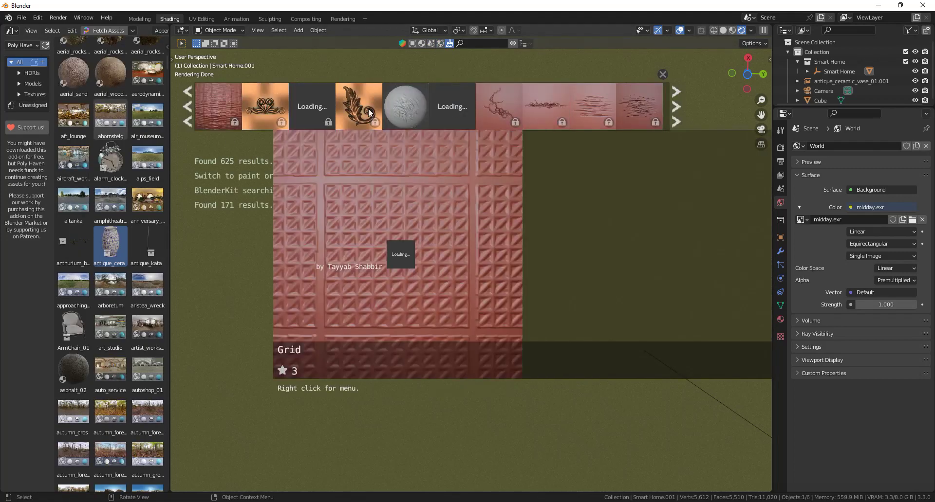
{"action": "scroll", "coordinate": [469, 104], "scroll_direction": "down", "scroll_amount": 3}
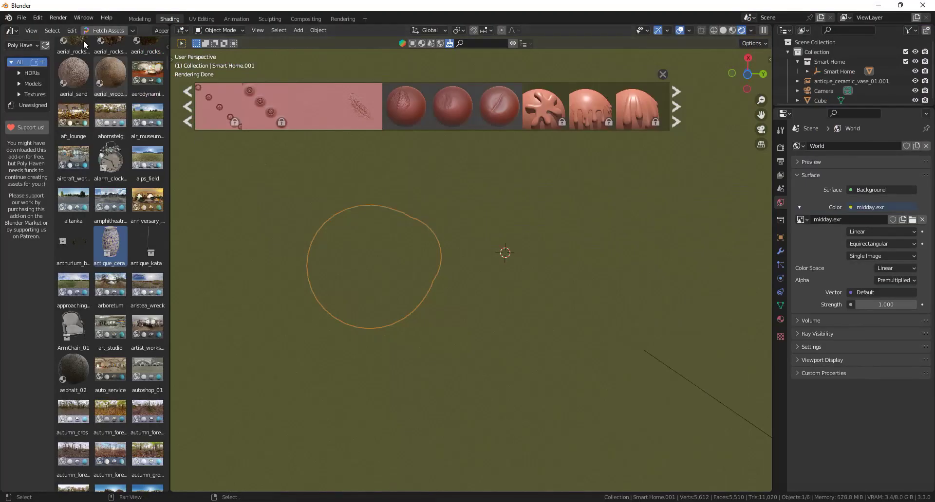
{"action": "left_click", "coordinate": [39, 18]}
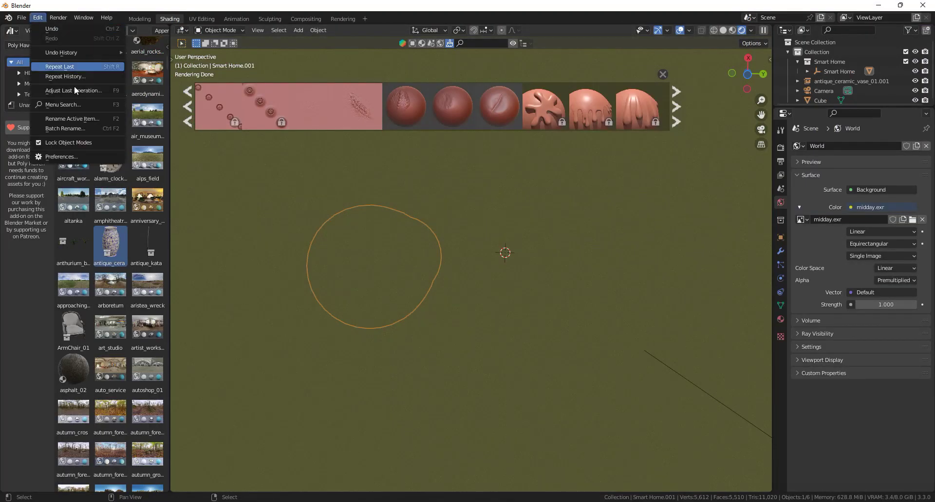
{"action": "left_click", "coordinate": [57, 156]}
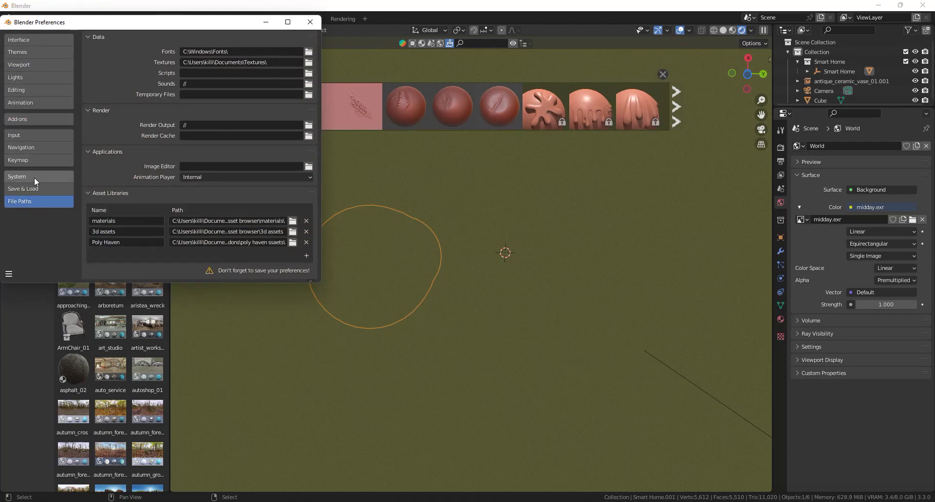
{"action": "left_click", "coordinate": [38, 118]}
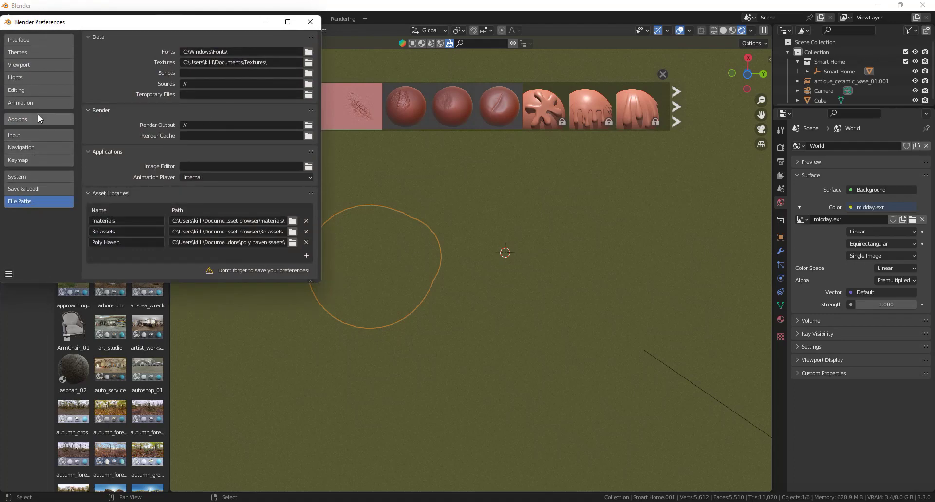
{"action": "left_click", "coordinate": [249, 39]}
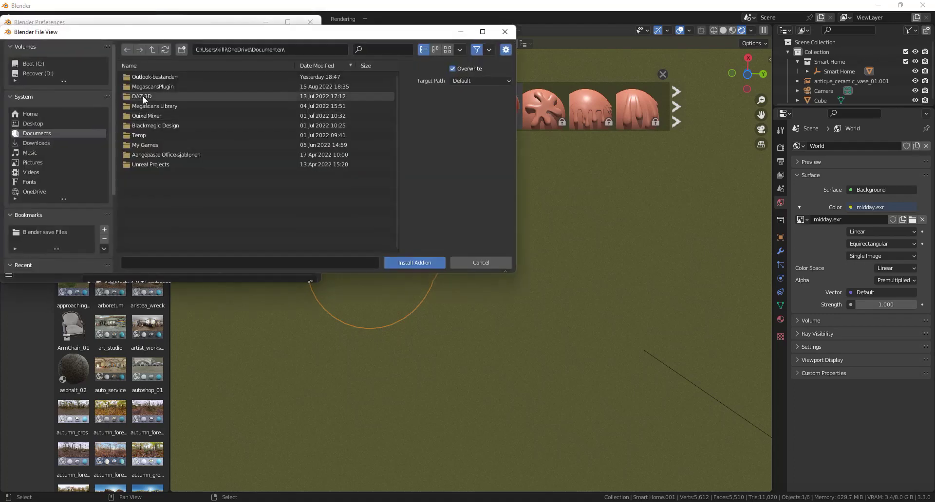
{"action": "left_click", "coordinate": [499, 35]}
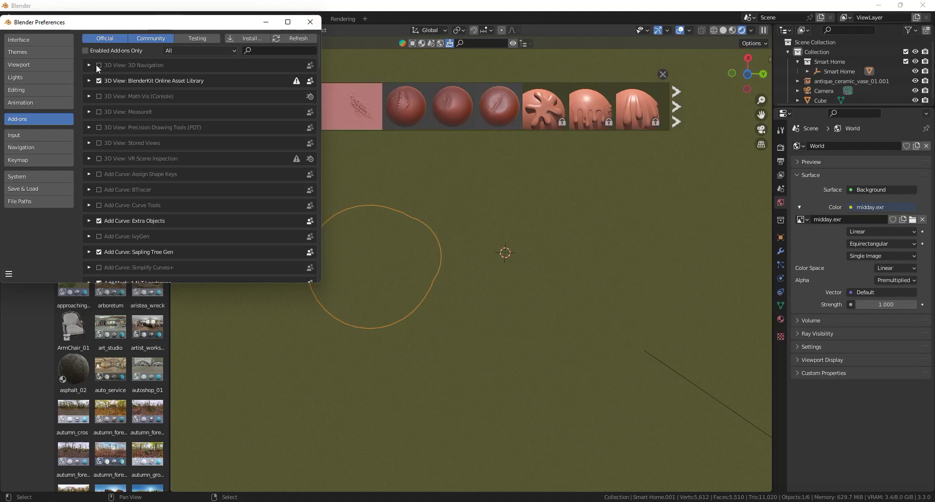
{"action": "left_click", "coordinate": [312, 28]}
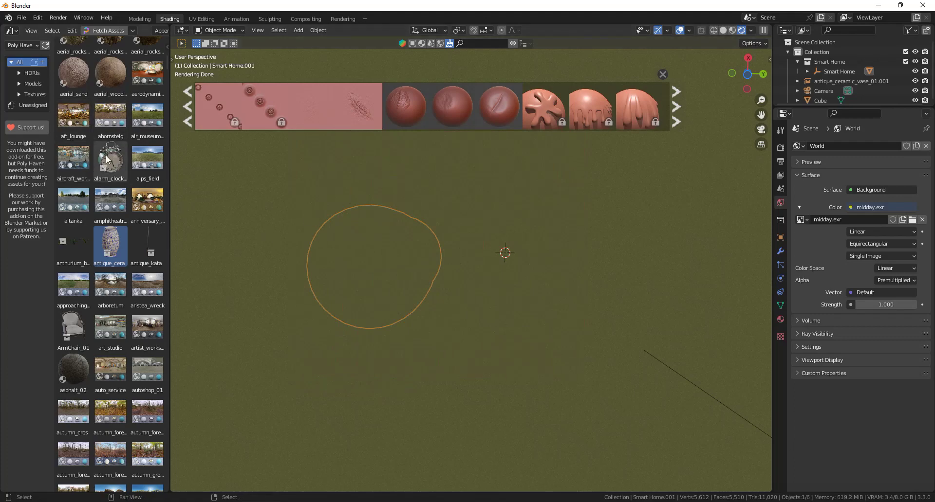
{"action": "scroll", "coordinate": [94, 165], "scroll_direction": "up", "scroll_amount": 5}
Step: Scroll the Poly Haven Assets README to its Installation section
{"action": "scroll", "coordinate": [93, 161], "scroll_direction": "up", "scroll_amount": 4}
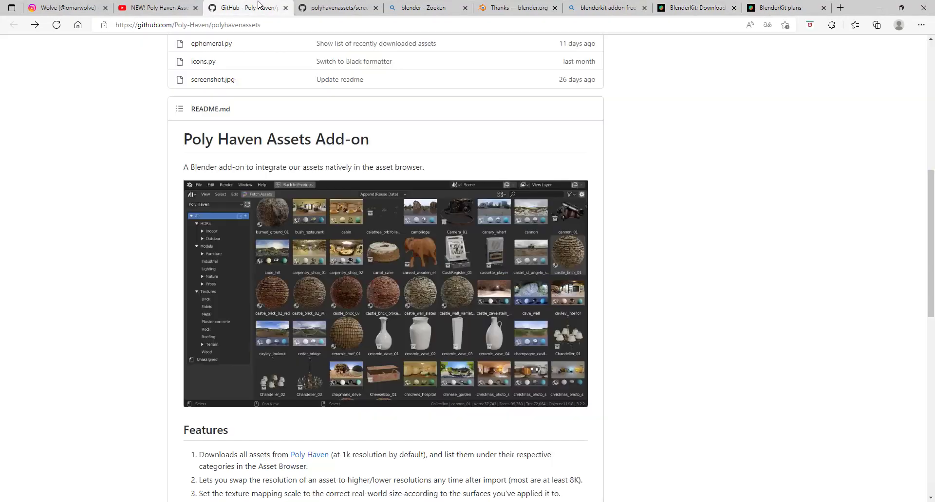
{"action": "scroll", "coordinate": [321, 267], "scroll_direction": "down", "scroll_amount": 7}
{"action": "scroll", "coordinate": [240, 130], "scroll_direction": "up", "scroll_amount": 1}
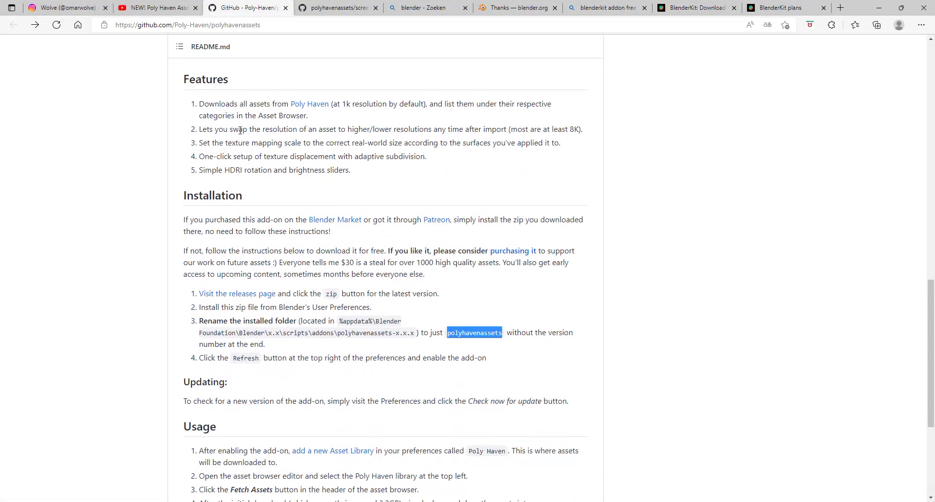
{"action": "scroll", "coordinate": [240, 131], "scroll_direction": "up", "scroll_amount": 1}
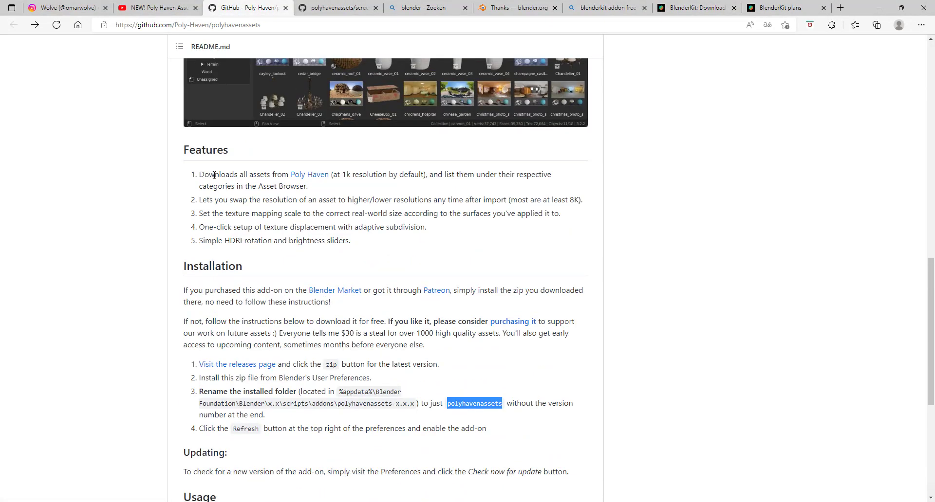
{"action": "scroll", "coordinate": [217, 185], "scroll_direction": "down", "scroll_amount": 3}
Step: Highlight the Installation paragraph, the $30 price and the '1000 high quality assets' phrase
{"action": "left_click_drag", "start_coordinate": [184, 149], "coordinate": [244, 178]}
{"action": "left_click", "coordinate": [308, 191]}
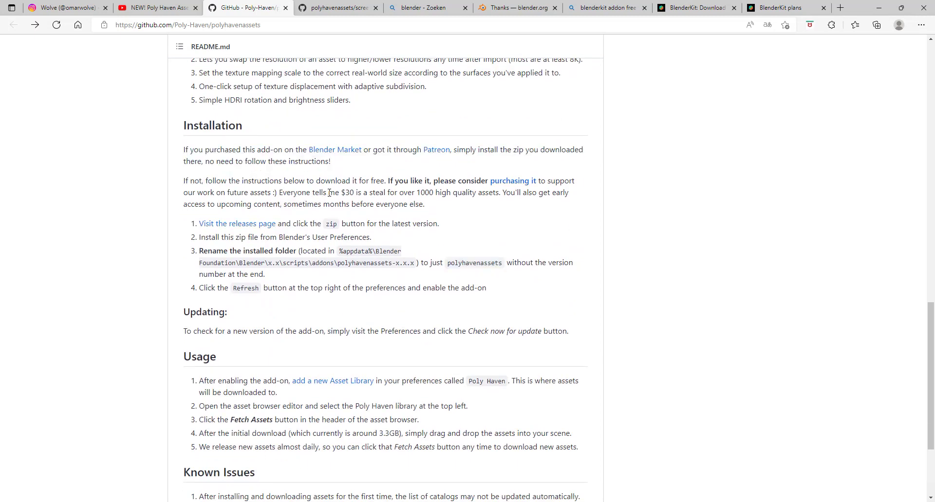
{"action": "left_click_drag", "start_coordinate": [343, 192], "coordinate": [354, 202]}
{"action": "left_click", "coordinate": [350, 201]}
{"action": "left_click_drag", "start_coordinate": [418, 193], "coordinate": [498, 195]}
{"action": "left_click", "coordinate": [504, 204]}
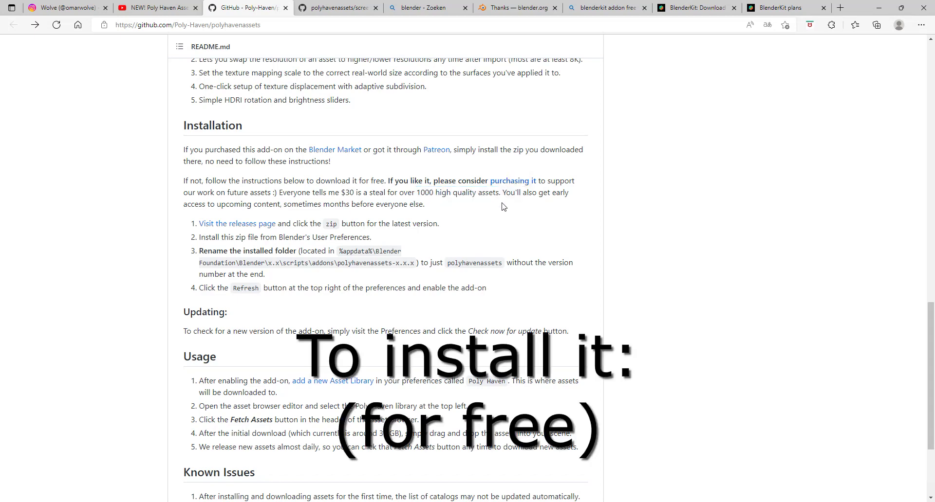
Step: Download the v1.0.5 zip from the releases page and return to the README's Installation steps
{"action": "left_click", "coordinate": [252, 226]}
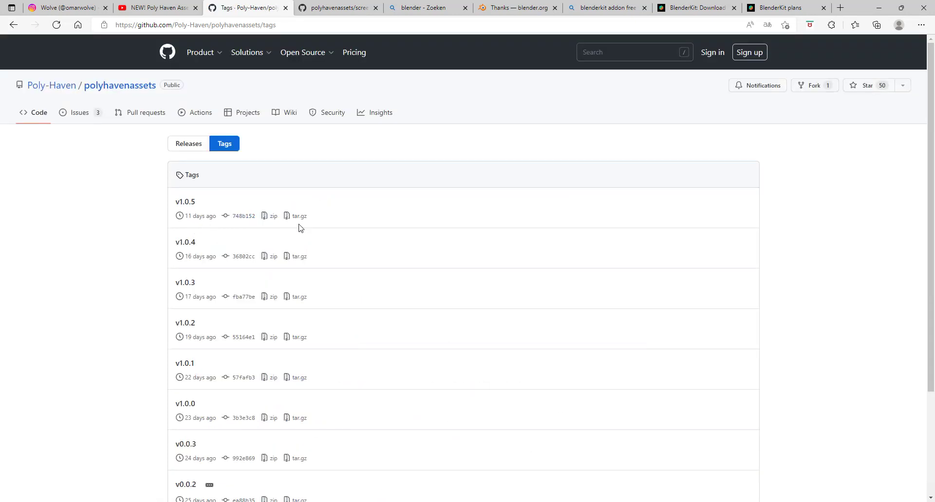
{"action": "left_click", "coordinate": [268, 218]}
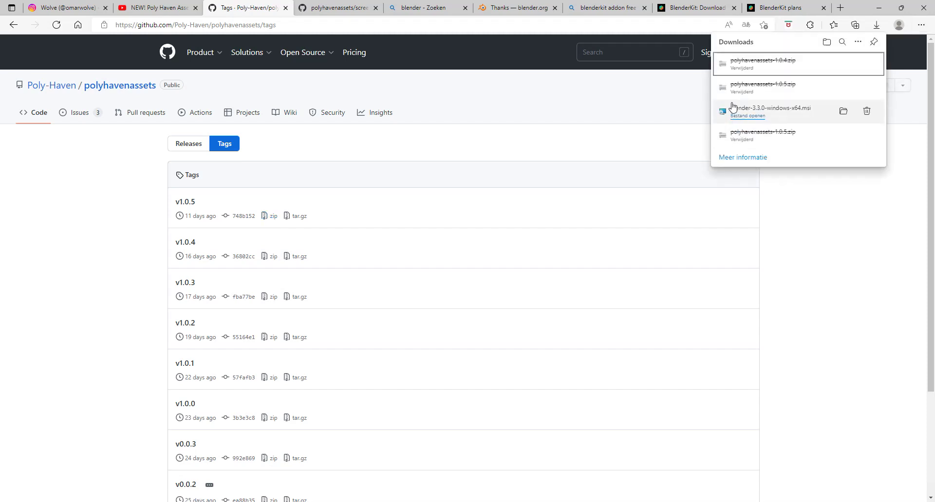
{"action": "left_click", "coordinate": [13, 25]}
{"action": "scroll", "coordinate": [360, 215], "scroll_direction": "down", "scroll_amount": 2}
{"action": "scroll", "coordinate": [263, 198], "scroll_direction": "up", "scroll_amount": 2}
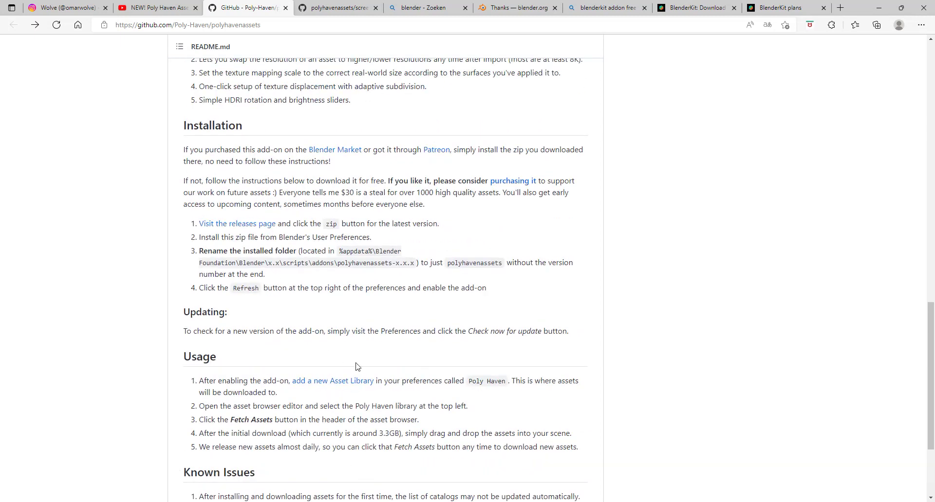
{"action": "mouse_move", "coordinate": [396, 469]}
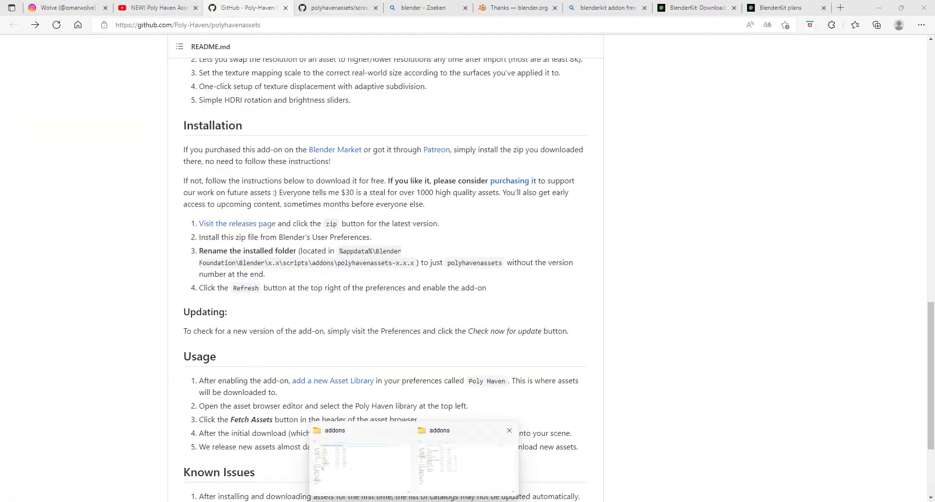
Step: Back in Blender, open Edit > Preferences on the Add-ons list
{"action": "key", "text": "alt+Tab"}
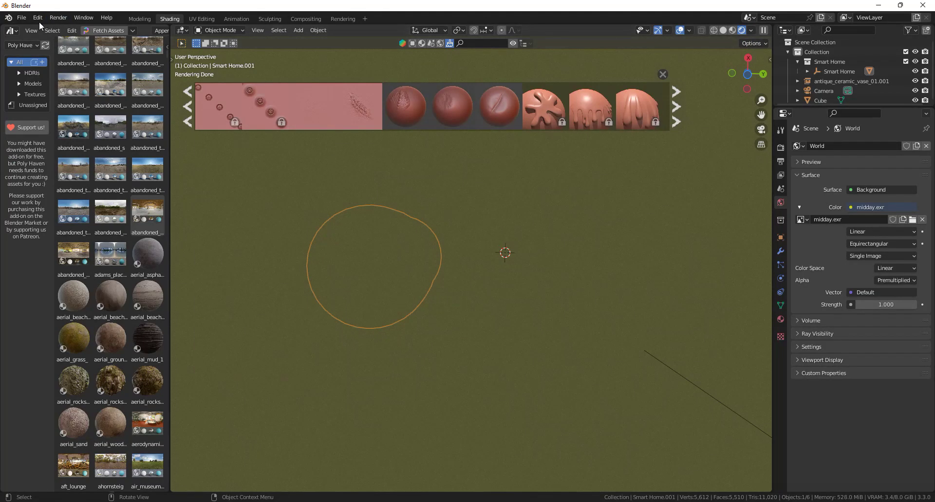
{"action": "left_click", "coordinate": [55, 18]}
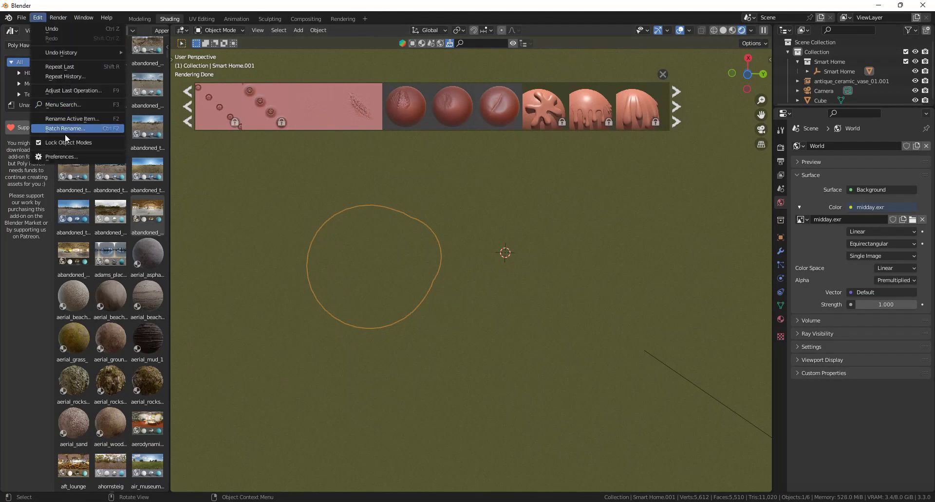
{"action": "left_click", "coordinate": [63, 154]}
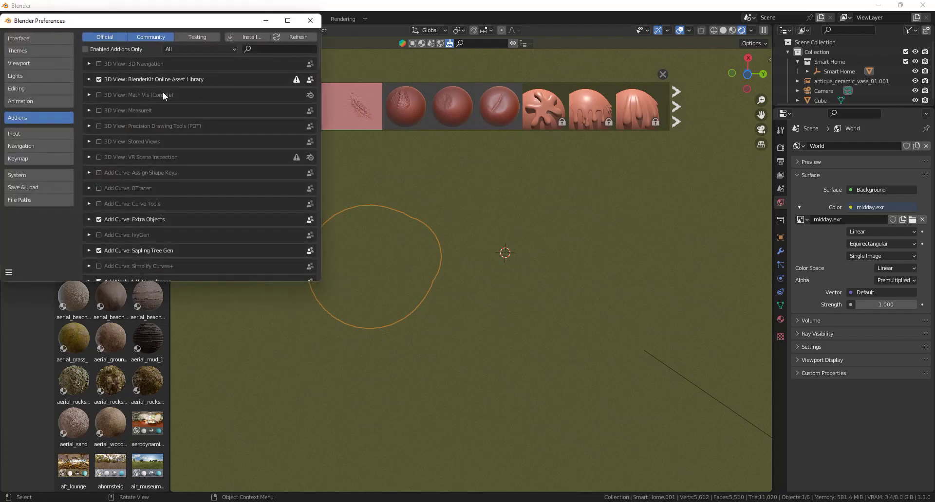
Step: Browse the Recent 'addons' folder in the Install file browser, then close it without installing
{"action": "left_click", "coordinate": [244, 37]}
{"action": "scroll", "coordinate": [31, 165], "scroll_direction": "down", "scroll_amount": 2}
{"action": "scroll", "coordinate": [31, 165], "scroll_direction": "down", "scroll_amount": 2}
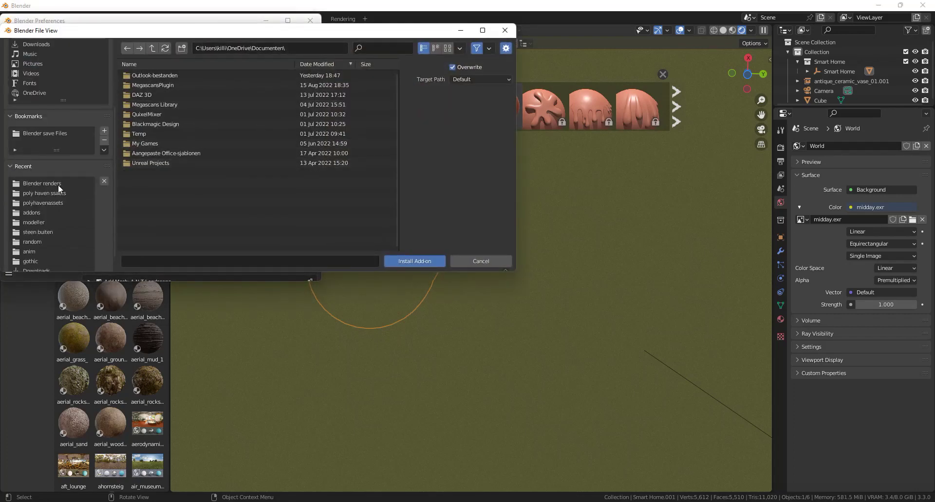
{"action": "left_click", "coordinate": [42, 213]}
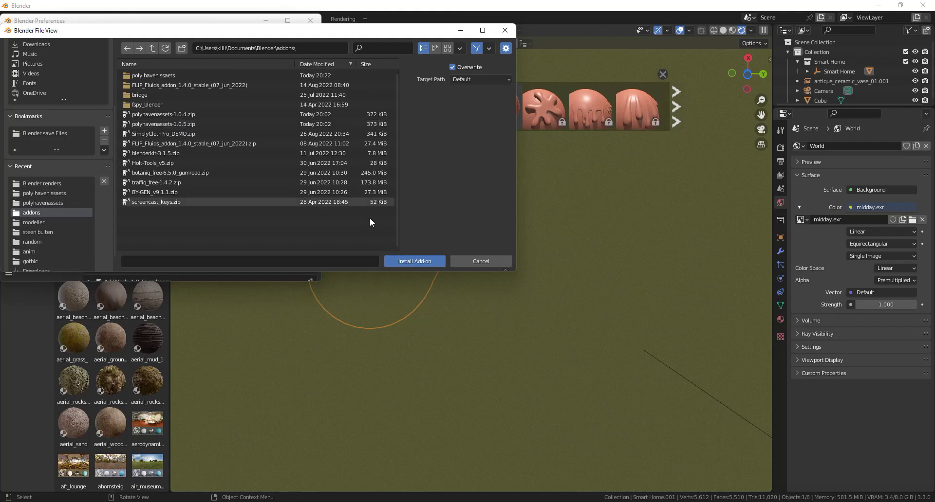
{"action": "left_click", "coordinate": [504, 30]}
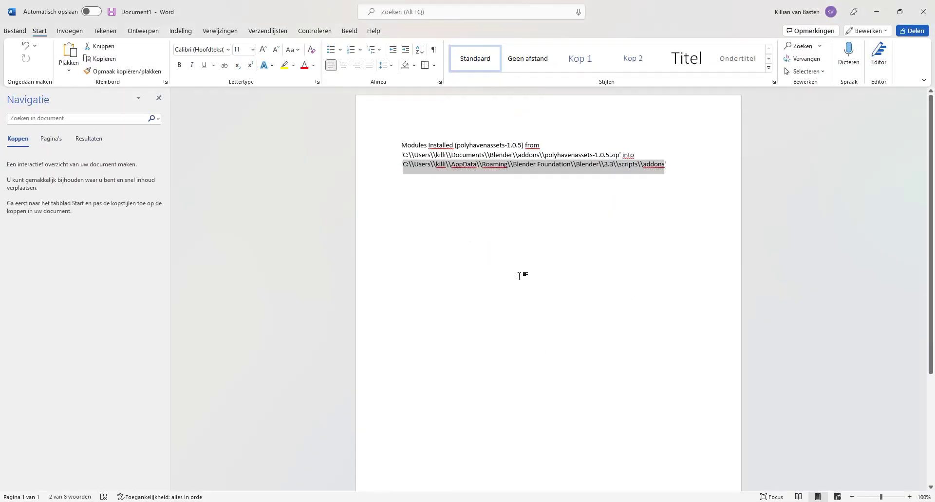
Step: Select the AppData Blender addons path line in Word and open Documents from File Explorer's jump list
{"action": "left_click", "coordinate": [504, 235]}
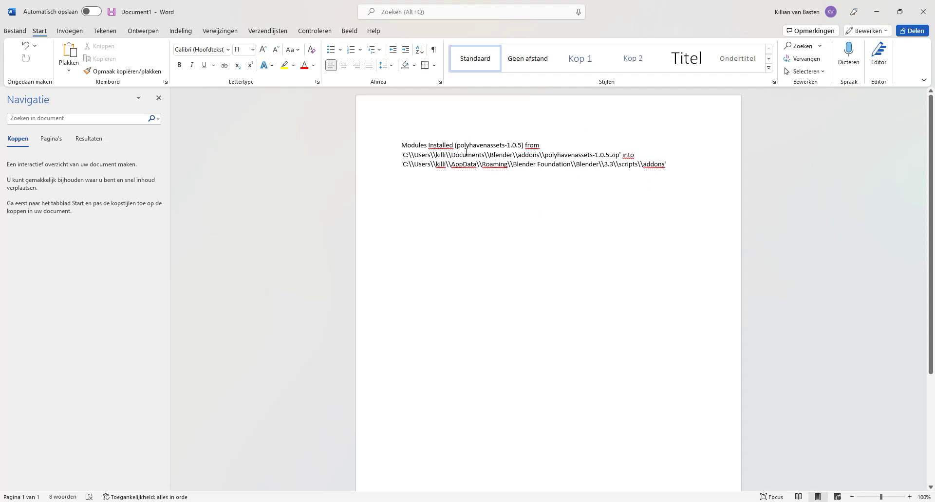
{"action": "mouse_move", "coordinate": [402, 164]}
{"action": "left_mouse_down"}
{"action": "mouse_move", "coordinate": [668, 167]}
{"action": "mouse_move", "coordinate": [403, 167]}
{"action": "left_mouse_up"}
{"action": "key", "text": "ctrl+c"}
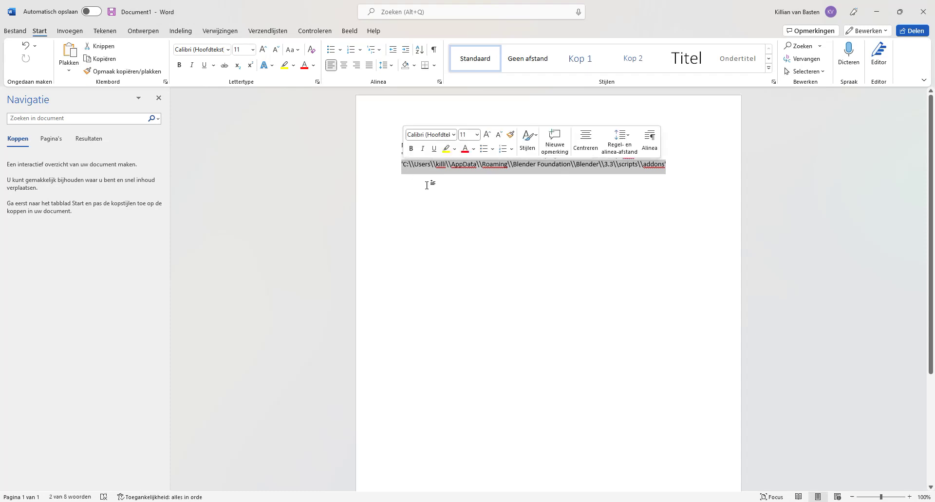
{"action": "right_click", "coordinate": [414, 501]}
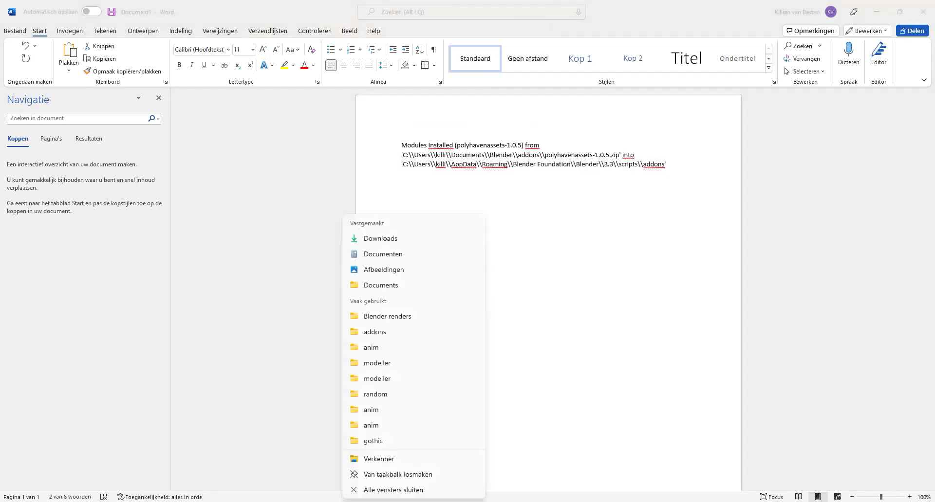
{"action": "left_click", "coordinate": [389, 283]}
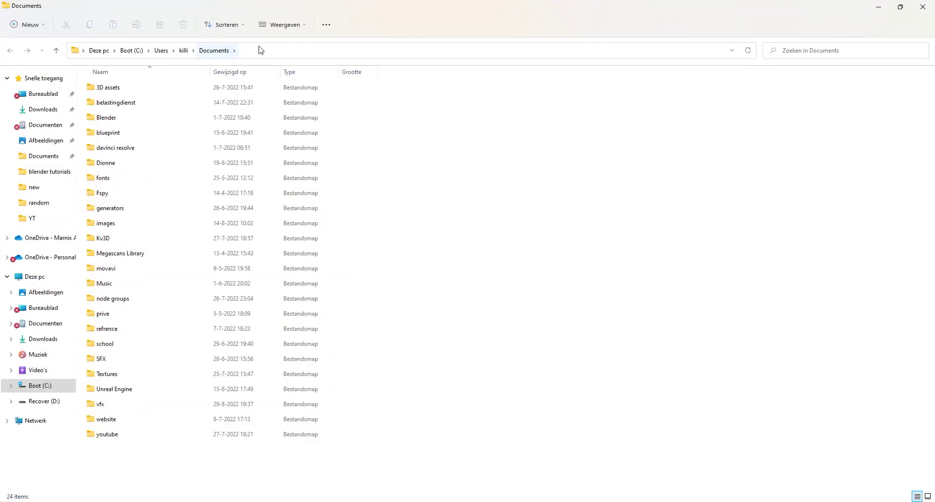
Step: Paste the addons install path into the Explorer address bar, stripping the leading quote and doubled backslashes
{"action": "left_click", "coordinate": [258, 50]}
{"action": "key", "text": "ctrl+v"}
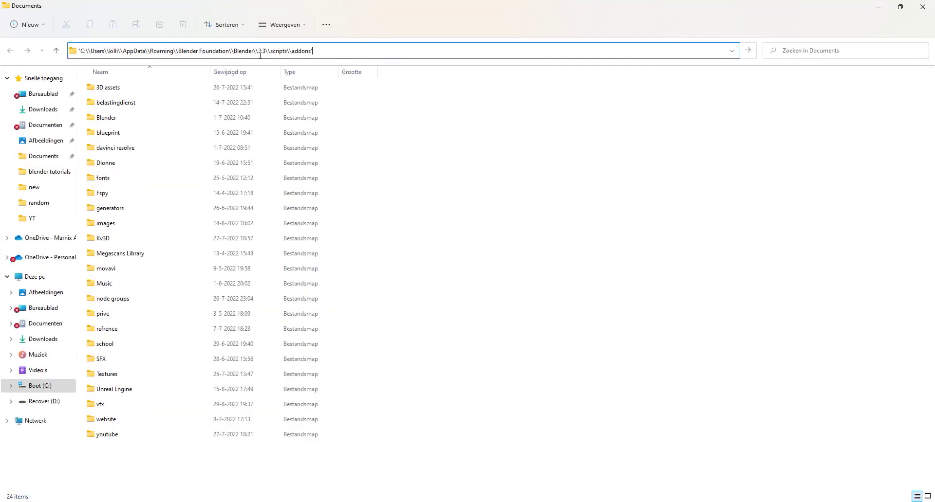
{"action": "left_click", "coordinate": [80, 50]}
{"action": "key", "text": "Delete"}
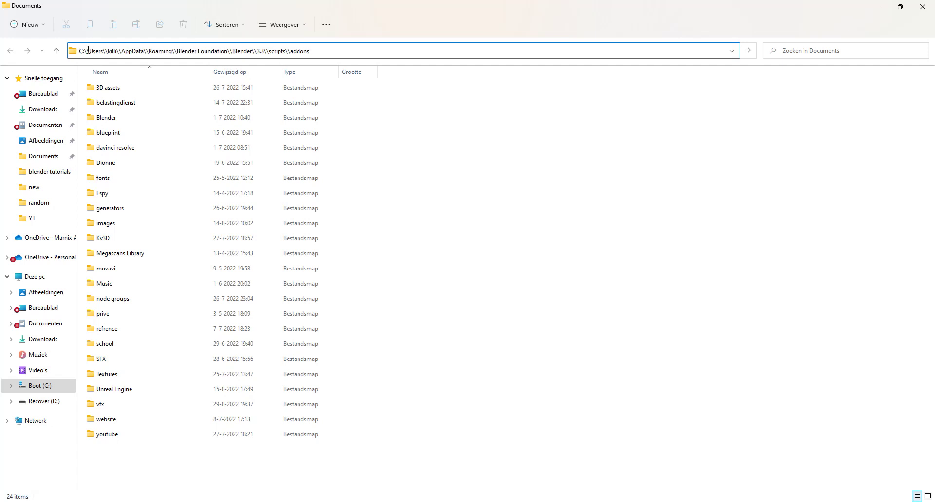
{"action": "key", "text": "Delete"}
{"action": "key", "text": "Right"}
{"action": "key", "text": "Right"}
{"action": "key", "text": "Right"}
{"action": "key", "text": "Right"}
{"action": "key", "text": "Right"}
{"action": "key", "text": "Right"}
{"action": "key", "text": "Delete"}
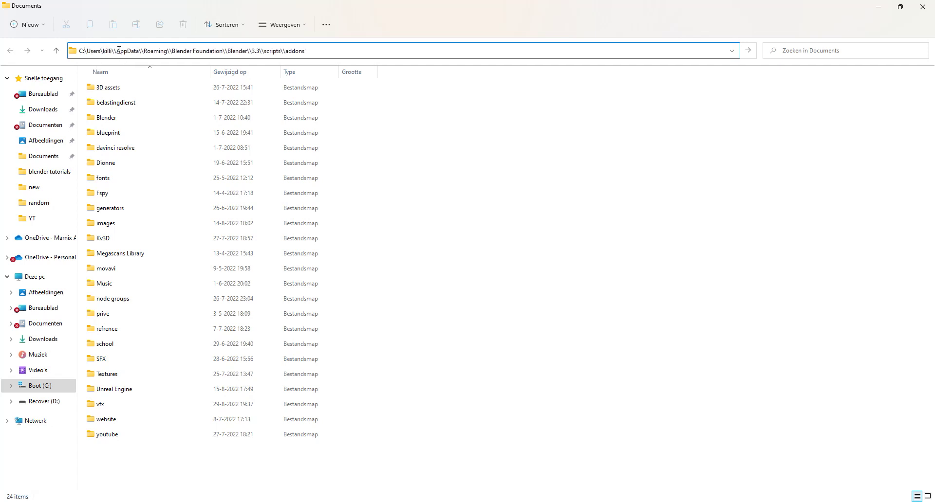
{"action": "key", "text": "Delete"}
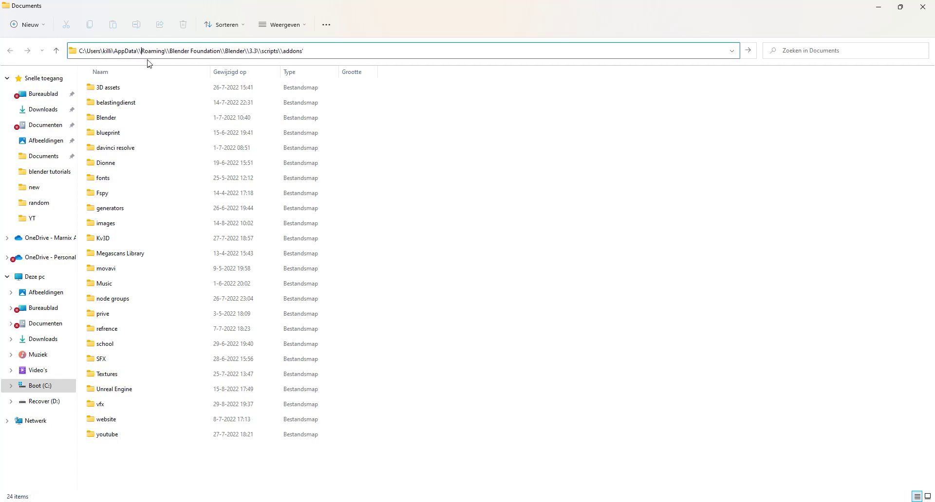
{"action": "key", "text": "BackSpace"}
{"action": "key", "text": "BackSpace"}
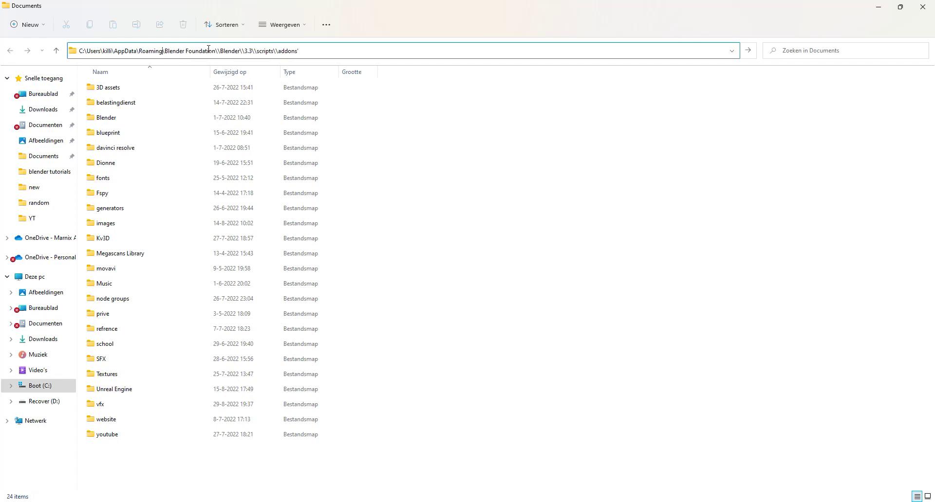
{"action": "key", "text": "BackSpace"}
{"action": "key", "text": "BackSpace"}
{"action": "key", "text": "BackSpace"}
{"action": "key", "text": "BackSpace"}
{"action": "key", "text": "Return"}
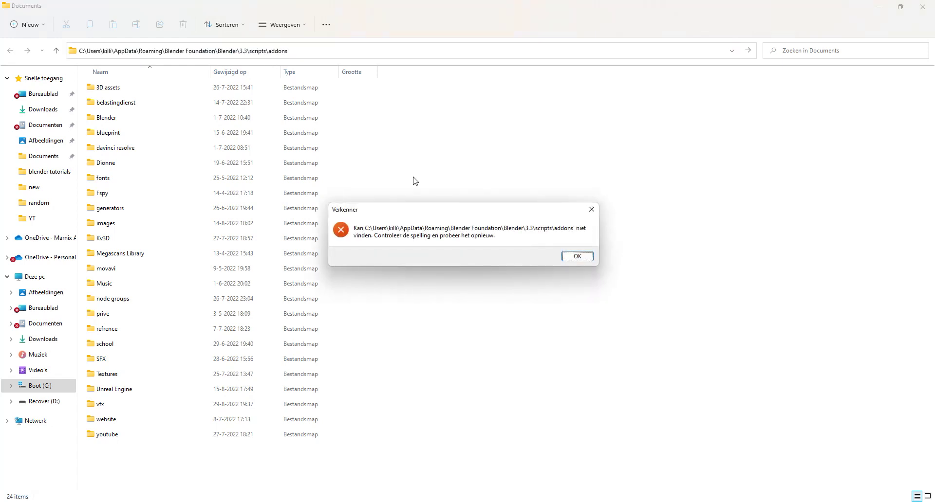
Step: Remove the trailing quote after the not-found error and open Blender 3.3's scripts addons folder
{"action": "left_click", "coordinate": [576, 257]}
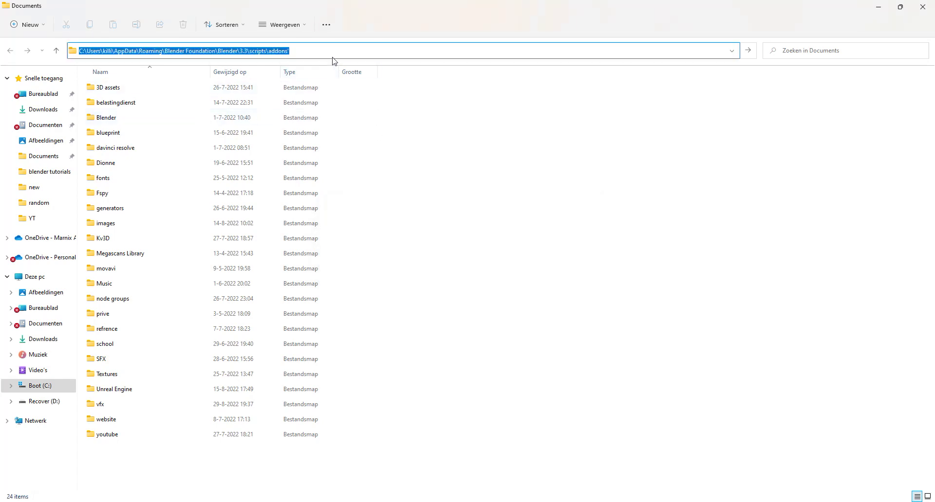
{"action": "left_click", "coordinate": [329, 54]}
{"action": "key", "text": "BackSpace"}
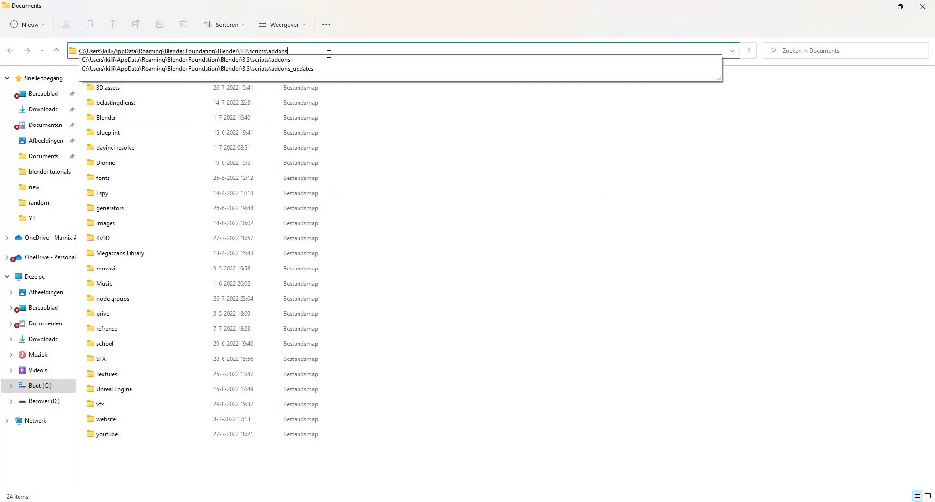
{"action": "left_click", "coordinate": [301, 61]}
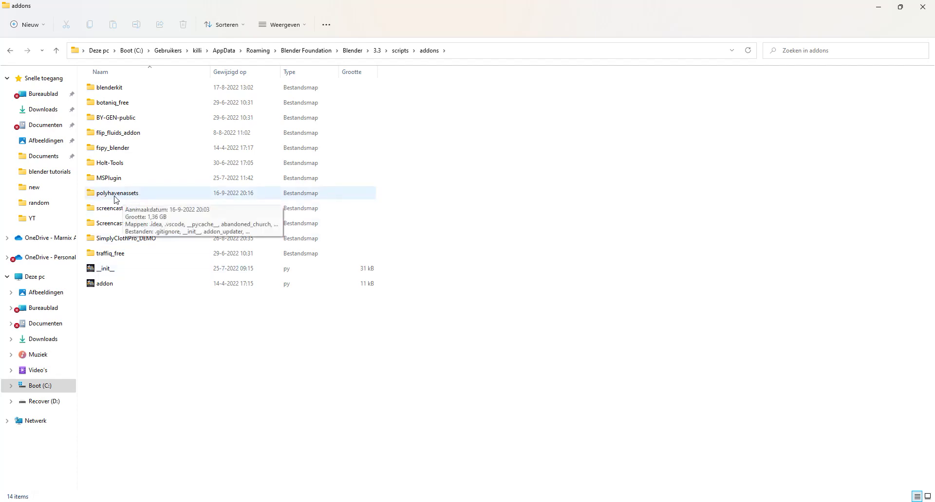
Step: Select the 'polyhavenassets' folder name in the GitHub README's installation step
{"action": "key", "text": "alt+Tab"}
{"action": "left_click_drag", "start_coordinate": [448, 263], "coordinate": [494, 263]}
{"action": "left_click", "coordinate": [414, 501]}
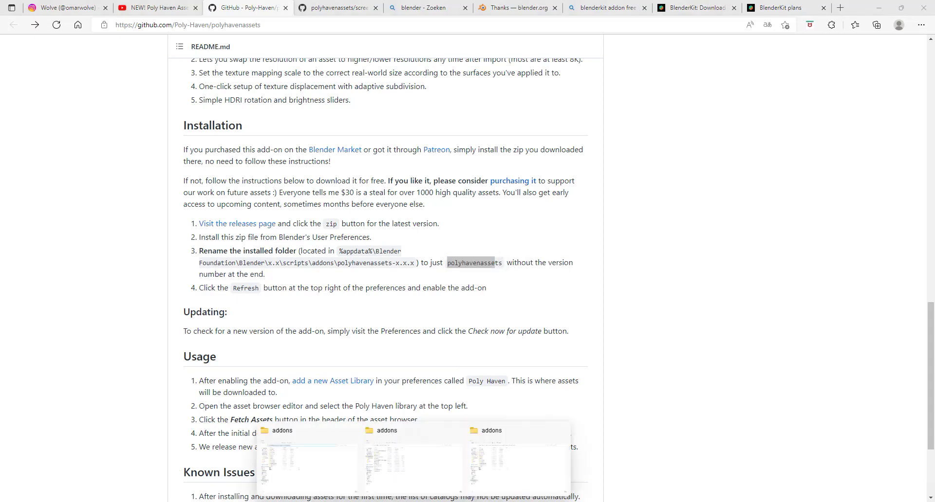
{"action": "mouse_move", "coordinate": [312, 461]}
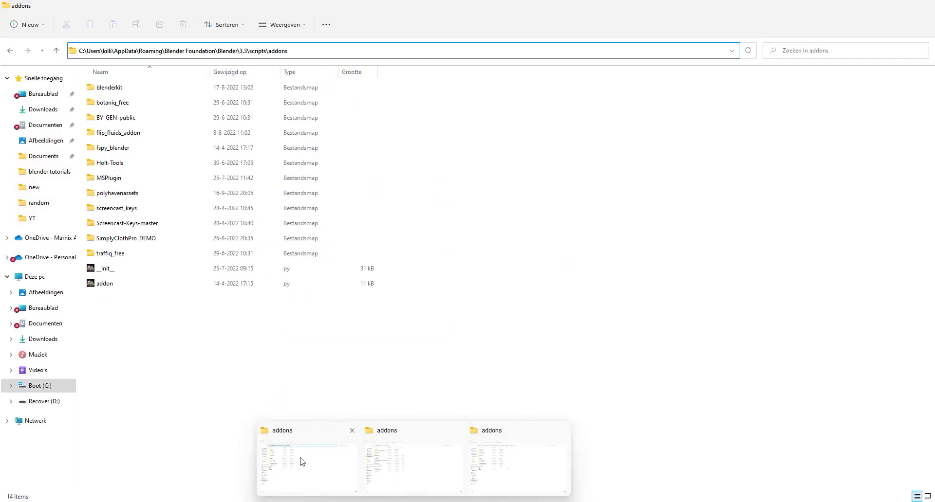
{"action": "left_click", "coordinate": [302, 461]}
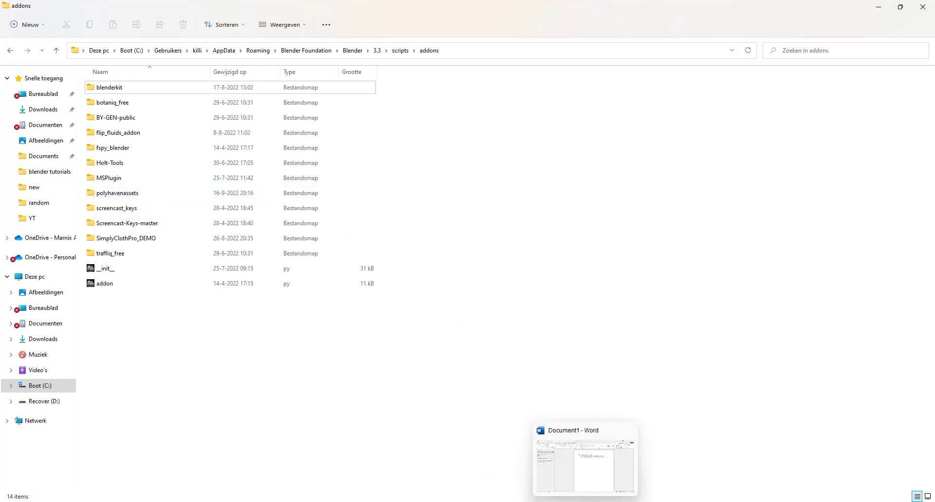
{"action": "left_click", "coordinate": [563, 501]}
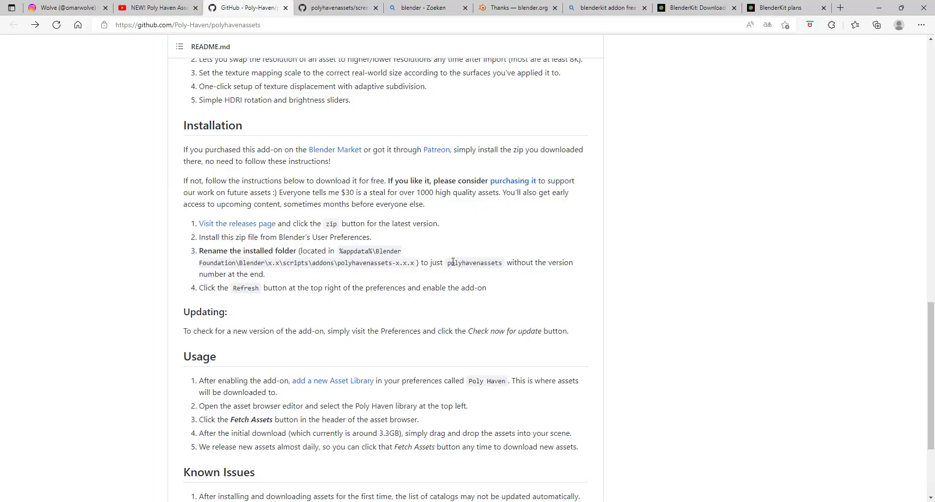
{"action": "left_click_drag", "start_coordinate": [448, 263], "coordinate": [494, 263]}
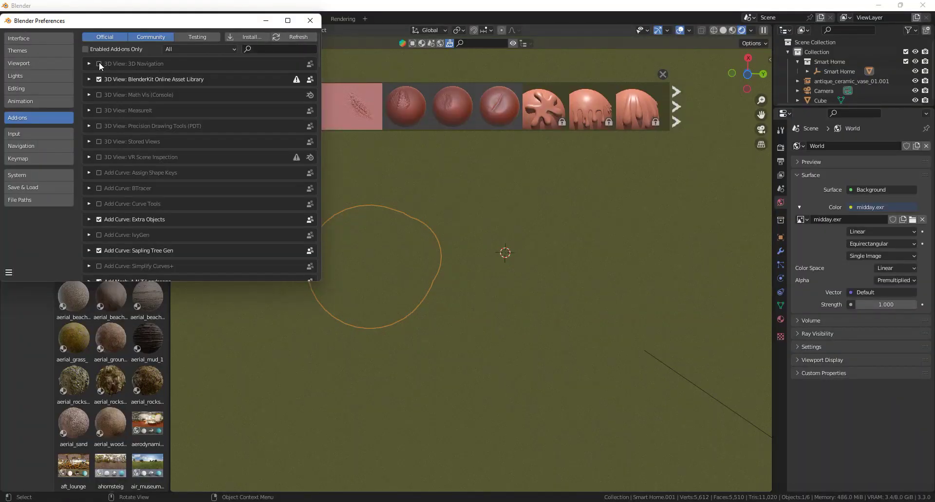
Step: Close and reopen Preferences to confirm BlenderKit Online Asset Library is enabled under Add-ons
{"action": "left_click", "coordinate": [266, 20]}
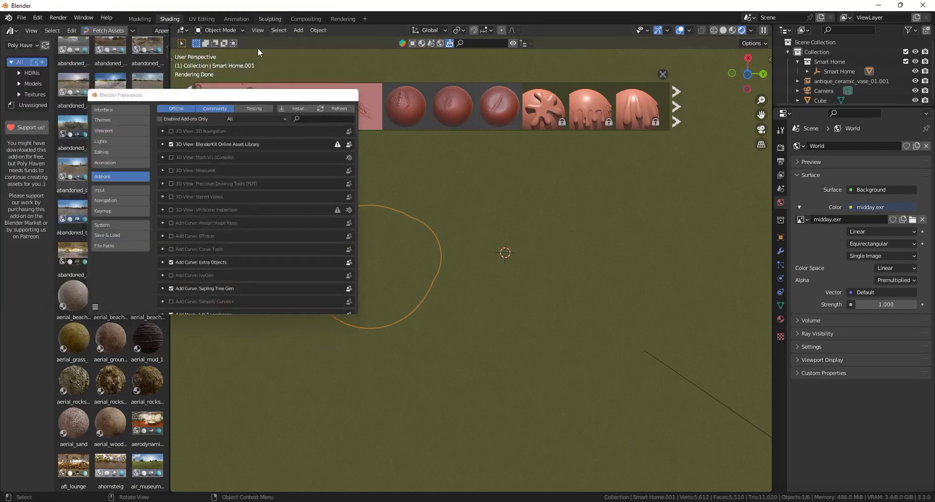
{"action": "mouse_move", "coordinate": [233, 100]}
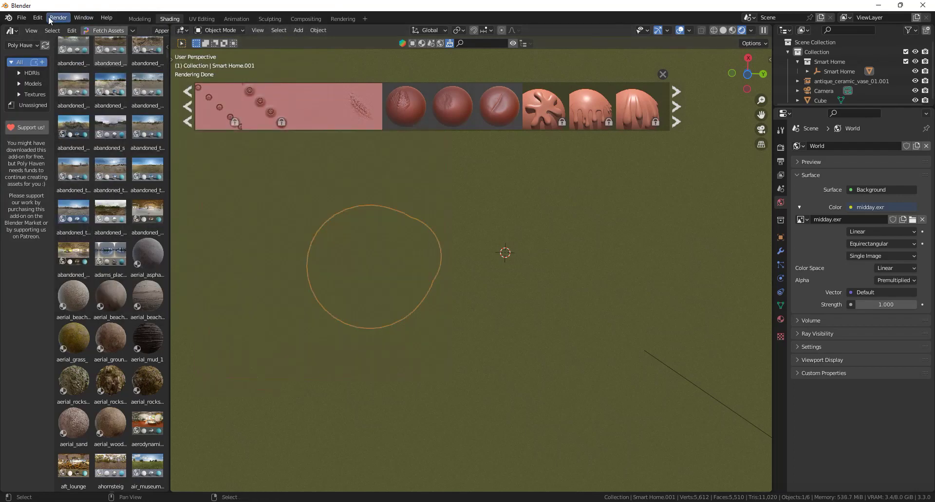
{"action": "left_click", "coordinate": [37, 17]}
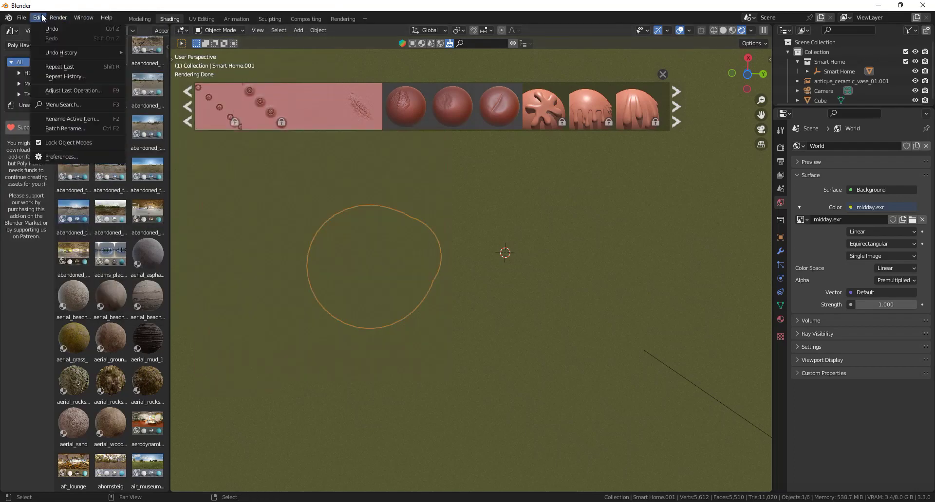
{"action": "left_click", "coordinate": [75, 160]}
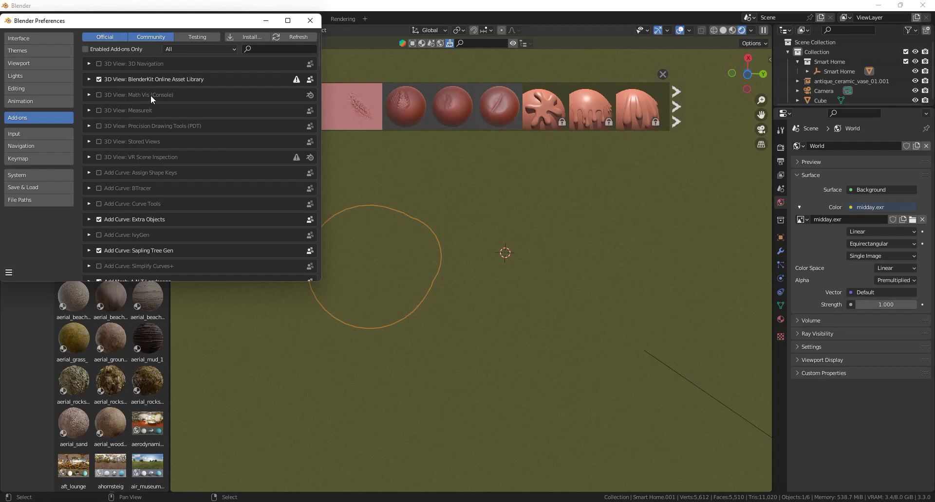
Step: Add a Poly Haven asset library in File Paths pointing to the addons folder, then check Save Preferences
{"action": "left_click", "coordinate": [39, 197]}
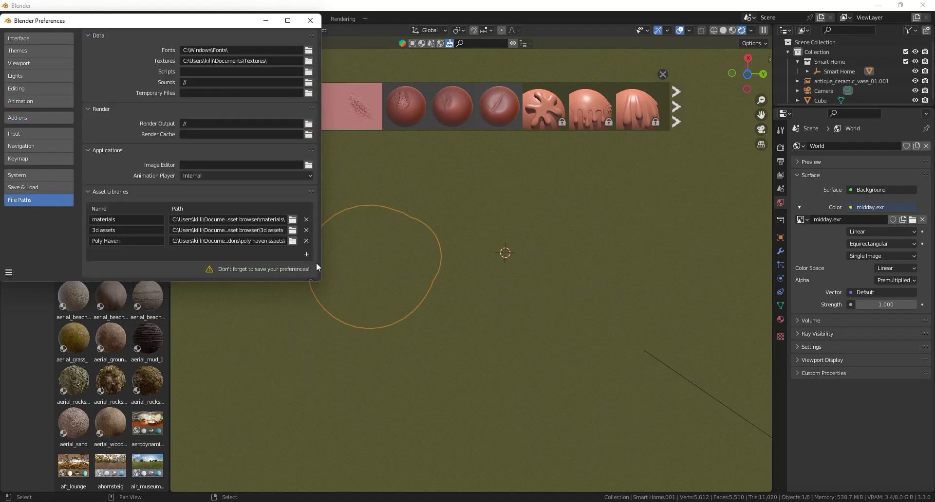
{"action": "left_click", "coordinate": [306, 254]}
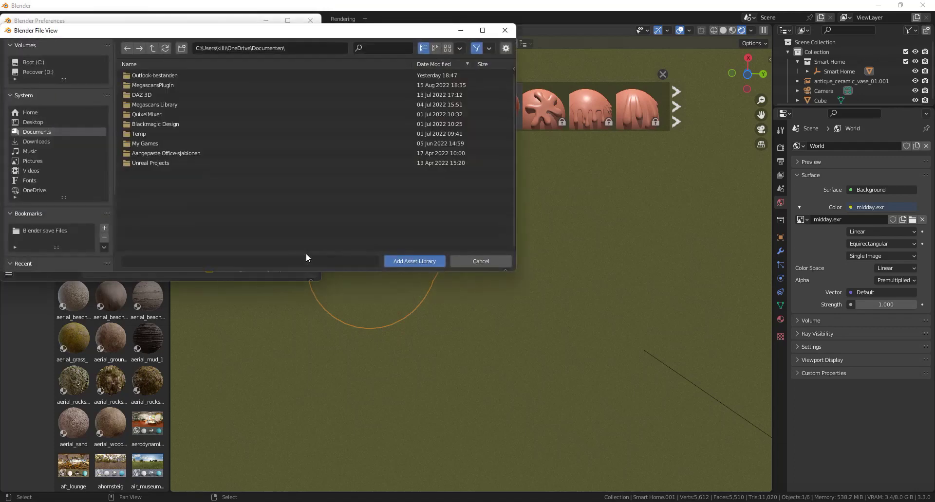
{"action": "scroll", "coordinate": [58, 177], "scroll_direction": "down", "scroll_amount": 5}
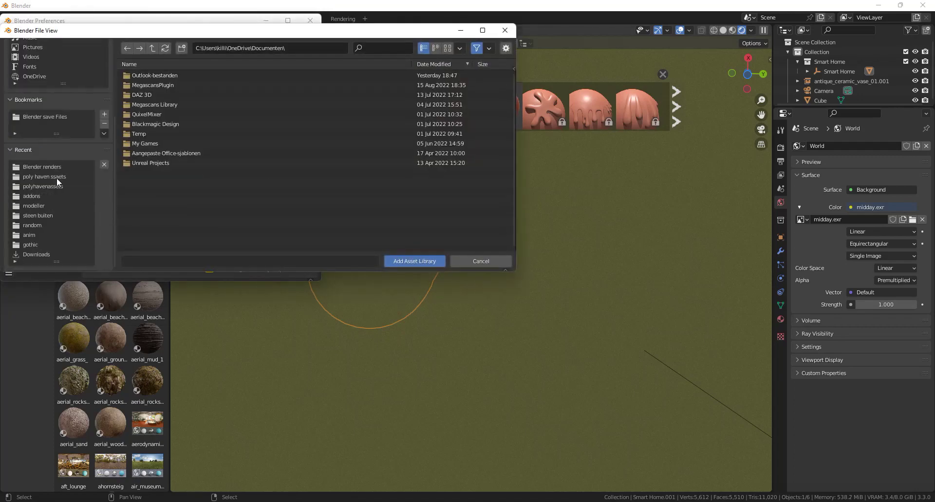
{"action": "left_click", "coordinate": [53, 197]}
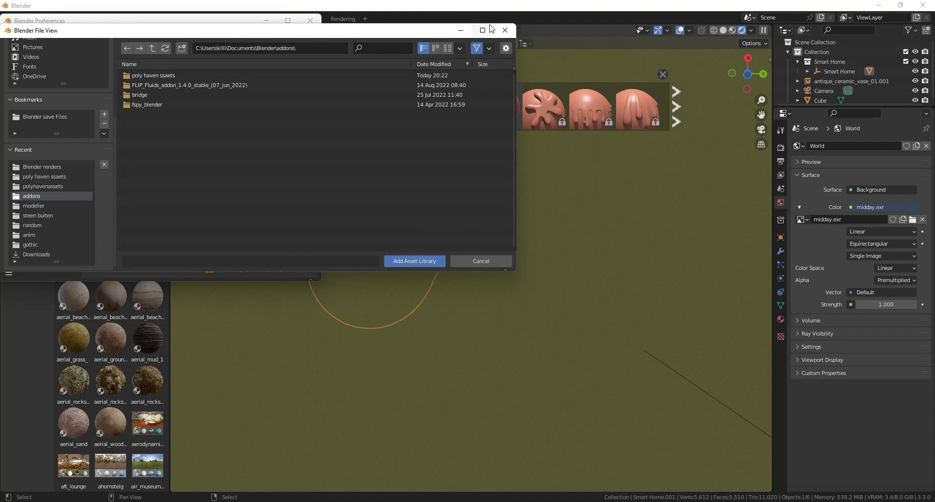
{"action": "left_click", "coordinate": [504, 30]}
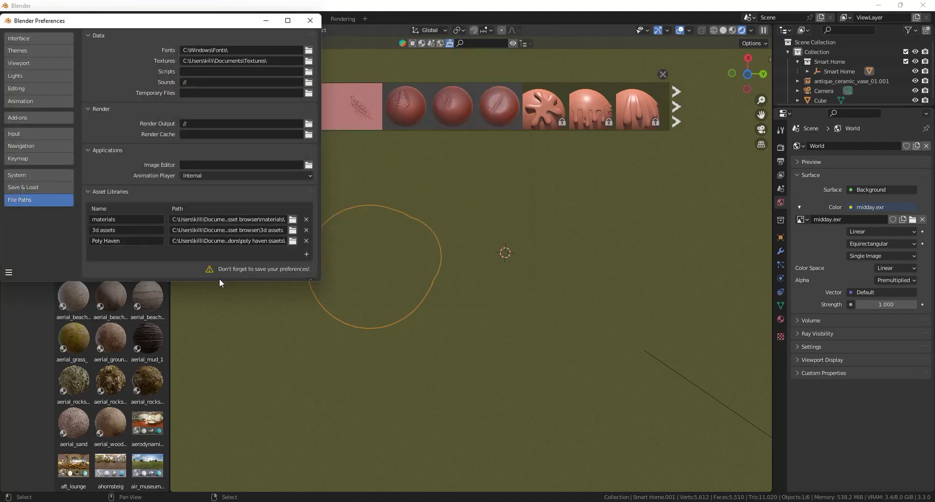
{"action": "left_click", "coordinate": [8, 273]}
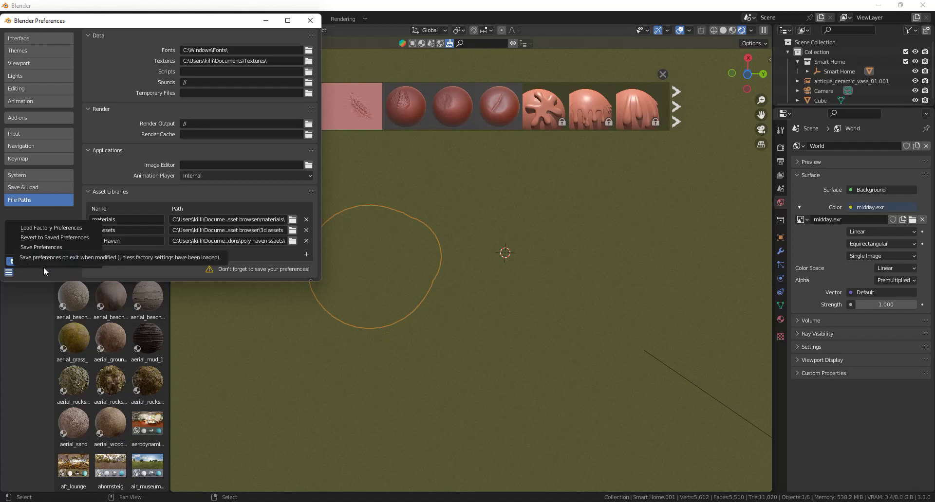
{"action": "left_click", "coordinate": [16, 272]}
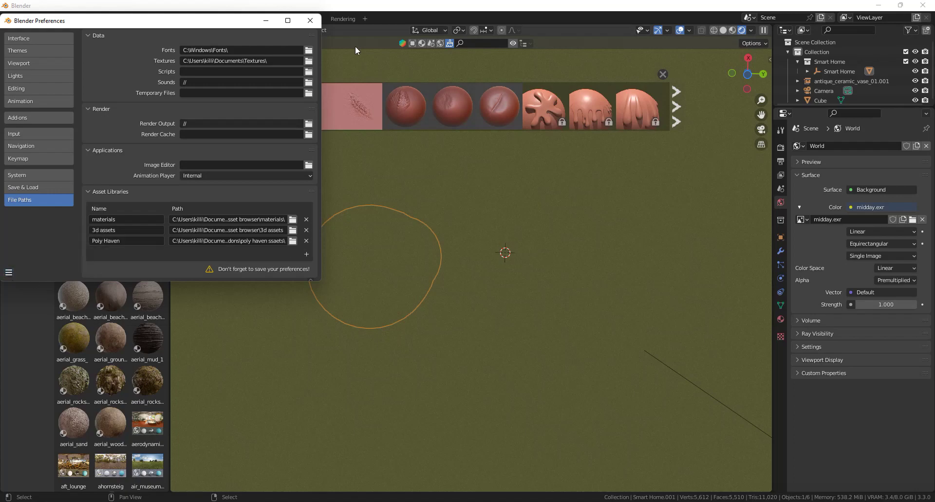
Step: Close Preferences and turn the left panel into an Asset Browser showing the Poly Haven library
{"action": "left_click", "coordinate": [310, 20]}
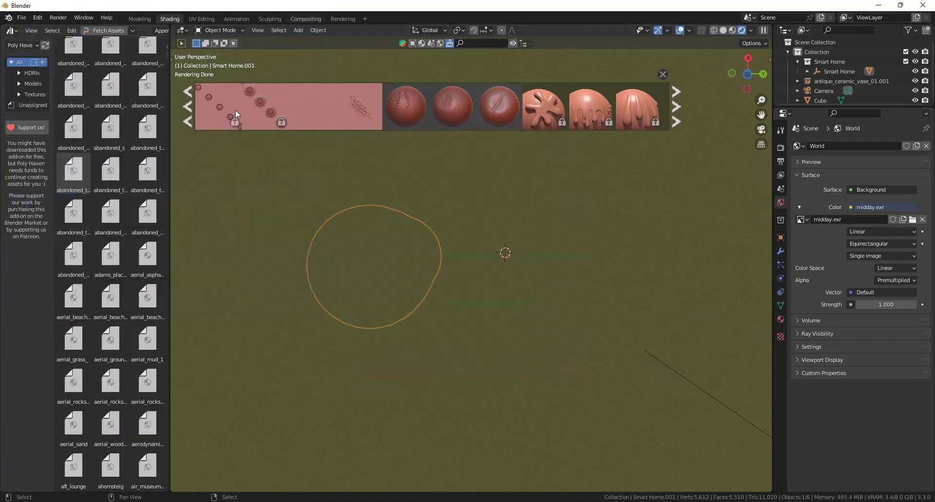
{"action": "left_click", "coordinate": [10, 31]}
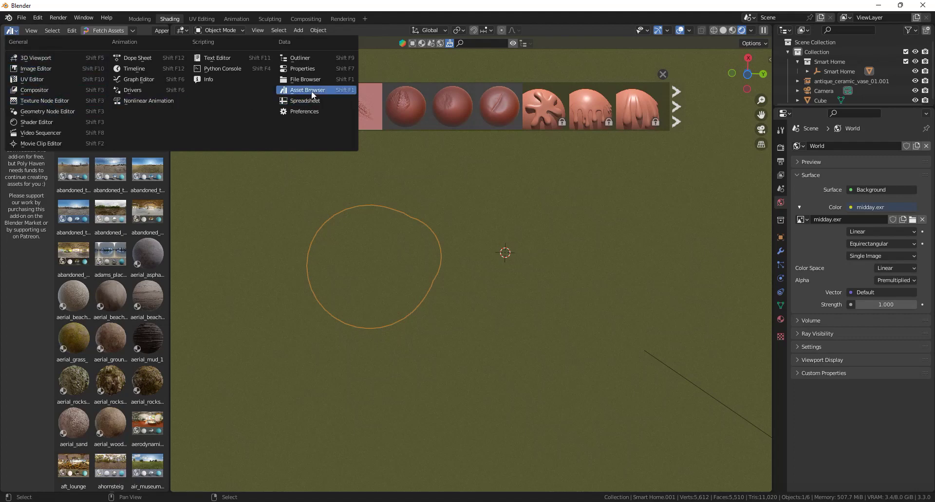
{"action": "left_click", "coordinate": [12, 31]}
{"action": "left_click", "coordinate": [28, 44]}
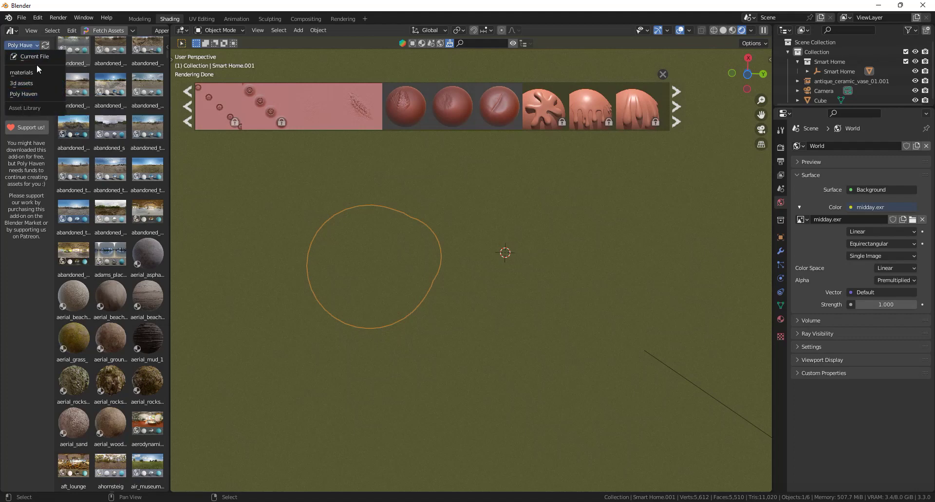
{"action": "left_click", "coordinate": [28, 43]}
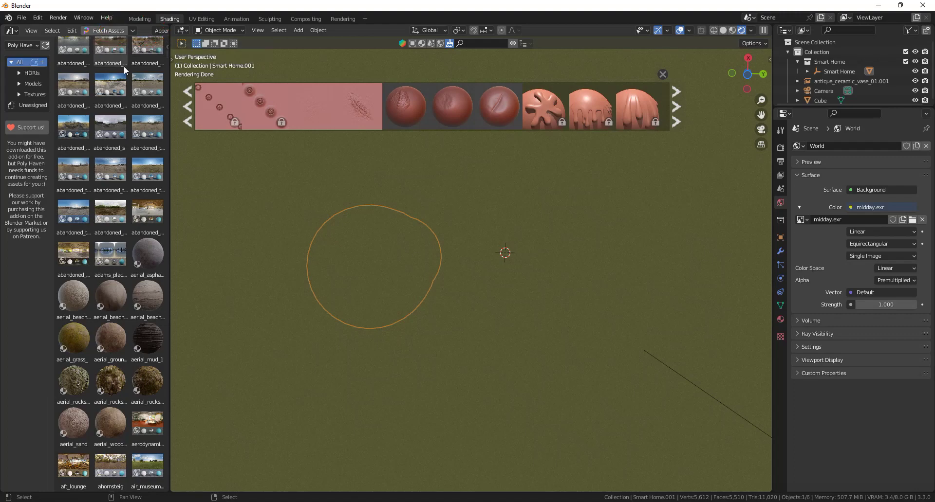
{"action": "scroll", "coordinate": [110, 184], "scroll_direction": "up", "scroll_amount": 5}
Step: Apply aerial_beach, aerial_wood_snips, aerial_mud_1 and aerial_ground to the cube, ending with aerial_grass
{"action": "scroll", "coordinate": [110, 183], "scroll_direction": "down", "scroll_amount": 6}
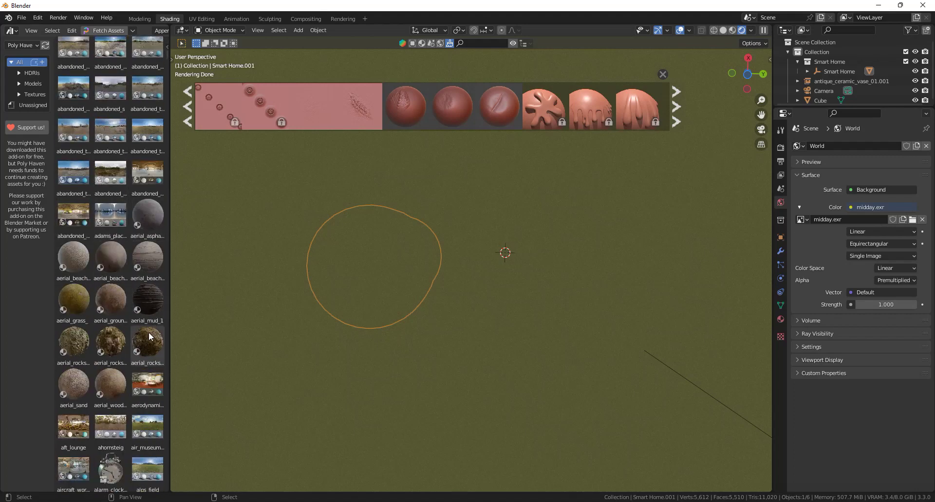
{"action": "scroll", "coordinate": [421, 262], "scroll_direction": "down", "scroll_amount": 8}
{"action": "middle_click_drag", "start_coordinate": [422, 262], "coordinate": [520, 329]}
{"action": "left_click_drag", "start_coordinate": [110, 258], "coordinate": [506, 399]}
{"action": "key", "text": "KP_1"}
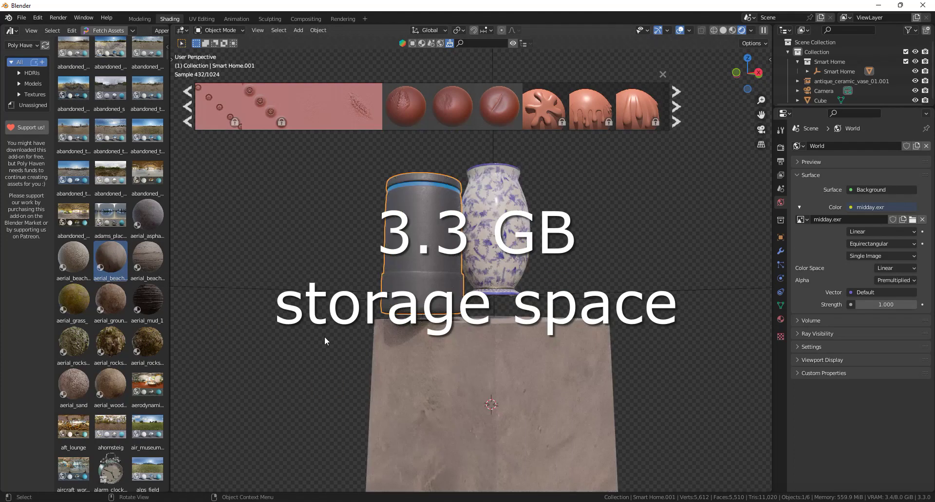
{"action": "left_click_drag", "start_coordinate": [122, 372], "coordinate": [519, 409]}
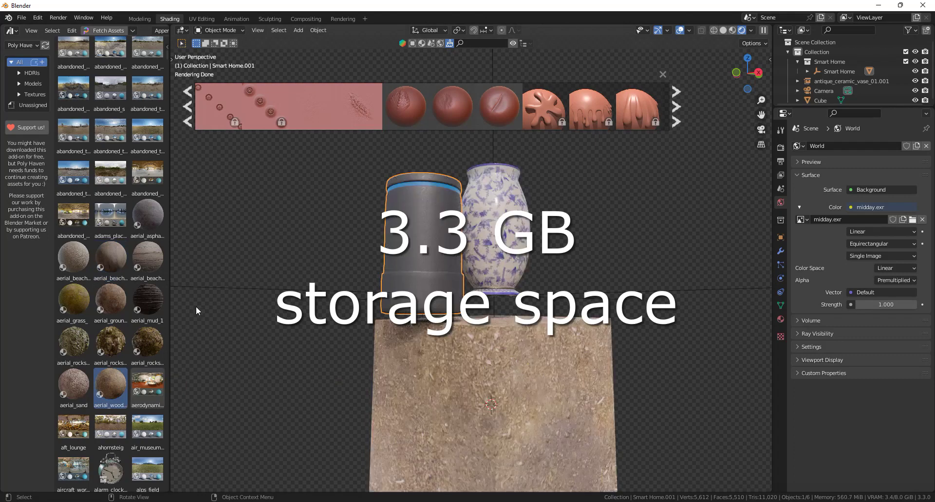
{"action": "left_click_drag", "start_coordinate": [147, 303], "coordinate": [493, 372]}
{"action": "middle_click_drag", "start_coordinate": [493, 372], "coordinate": [414, 358]}
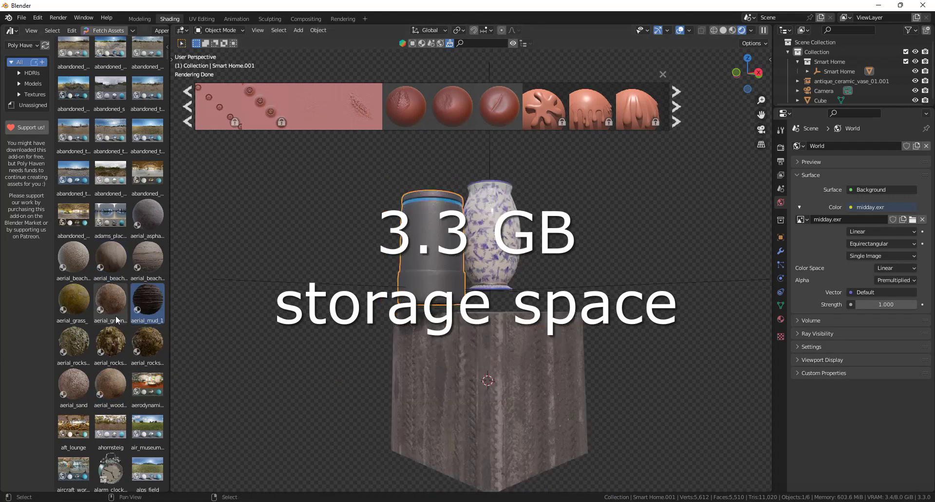
{"action": "left_click_drag", "start_coordinate": [115, 311], "coordinate": [480, 355]}
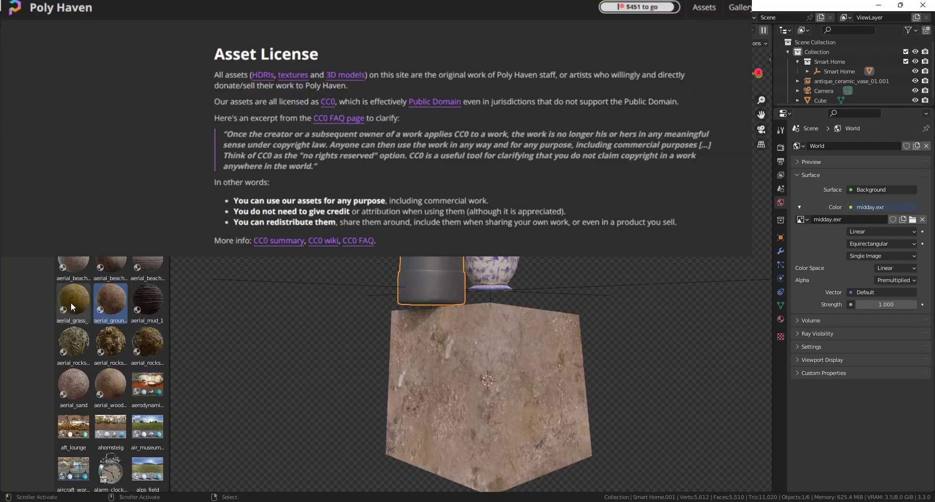
{"action": "left_click_drag", "start_coordinate": [71, 302], "coordinate": [519, 373]}
{"action": "middle_click_drag", "start_coordinate": [435, 283], "coordinate": [566, 332]}
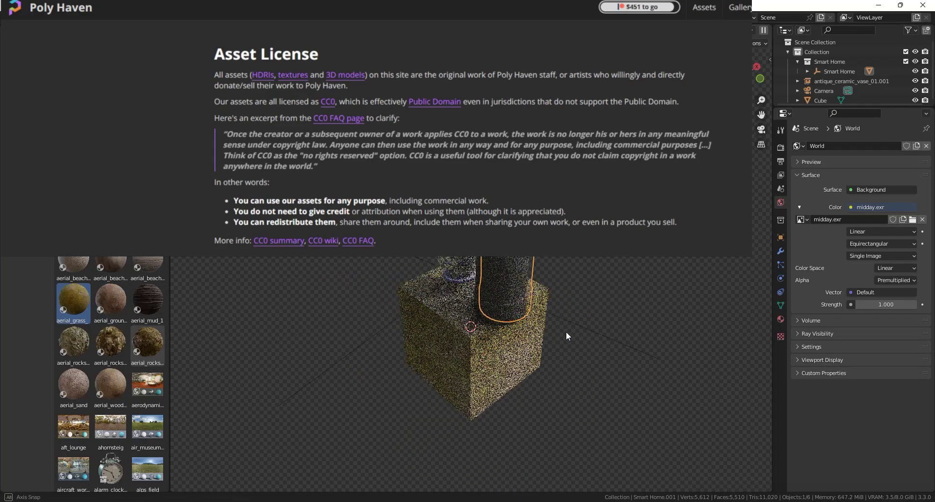
{"action": "middle_click_drag", "start_coordinate": [519, 313], "coordinate": [496, 298]}
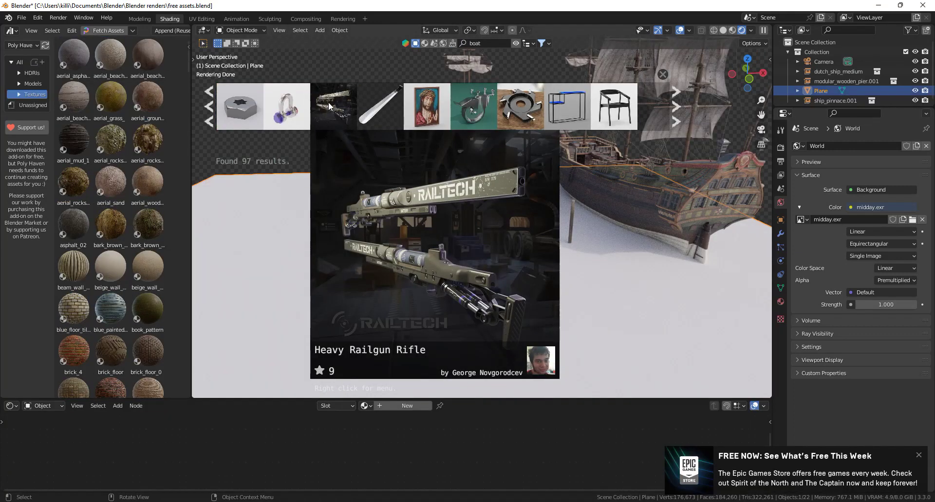
Step: Drop the Animated Spiderbot model from the BlenderKit results onto the ship scene's ground plane
{"action": "scroll", "coordinate": [328, 101], "scroll_direction": "down", "scroll_amount": 8}
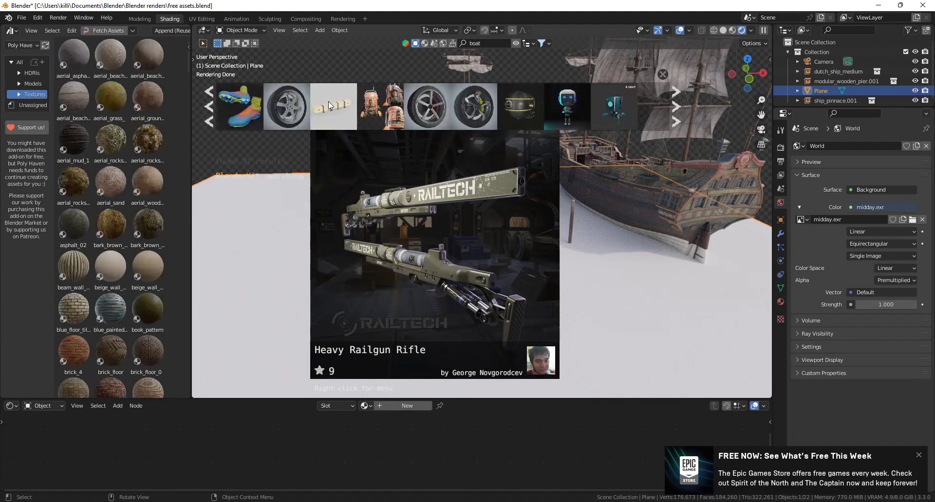
{"action": "mouse_move", "coordinate": [381, 112]}
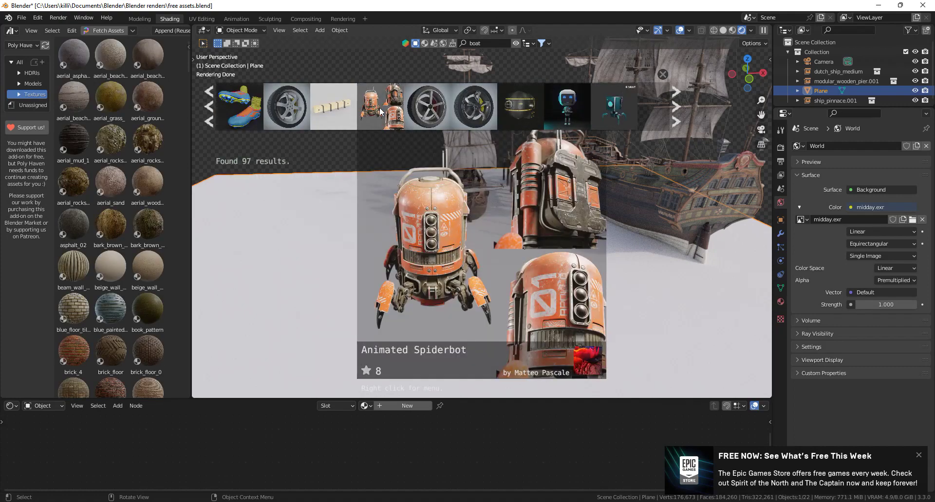
{"action": "left_click_drag", "start_coordinate": [380, 111], "coordinate": [590, 232]}
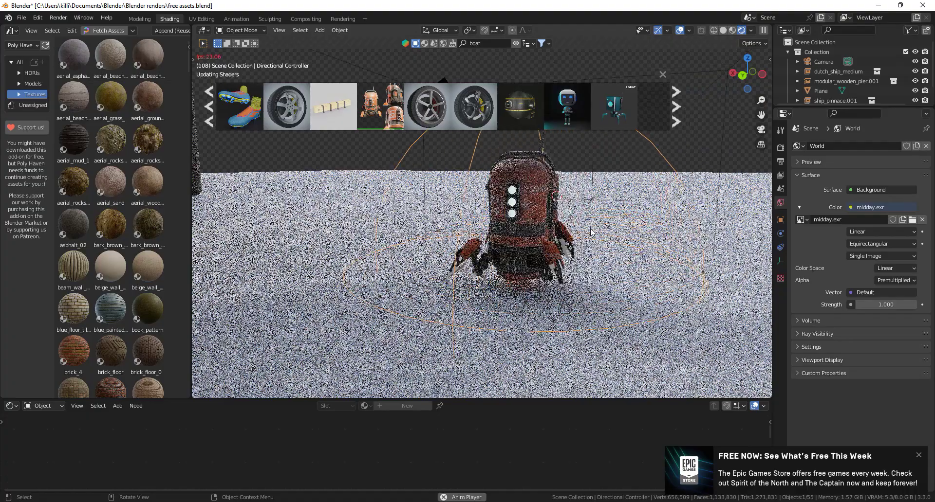